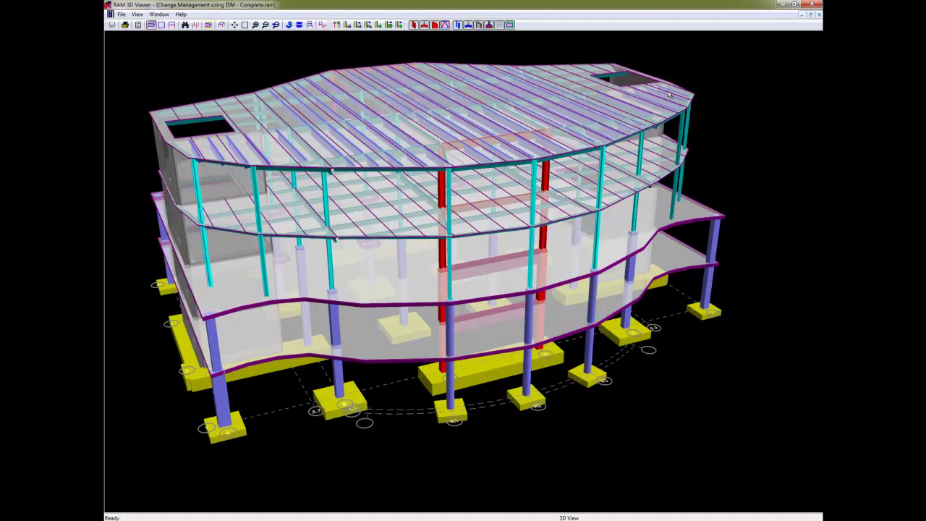
# Step: Close the 3D view, switch to RAM Modeler and display the Residential floor plan
pyautogui.click(812, 4)
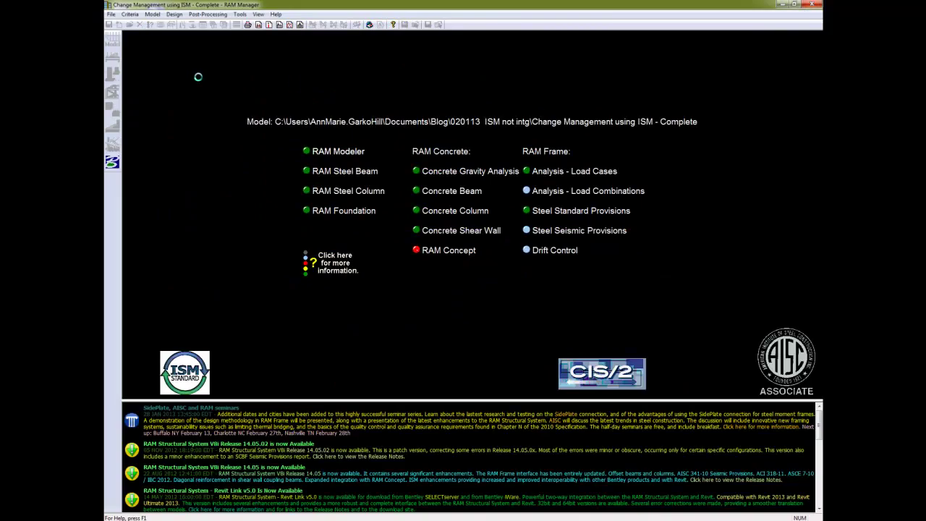
pyautogui.click(112, 40)
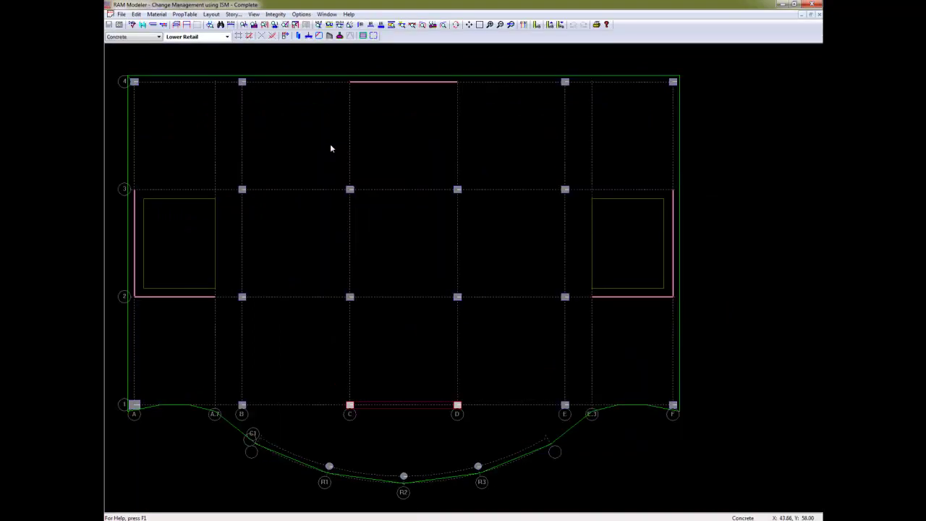
pyautogui.click(202, 37)
pyautogui.click(203, 54)
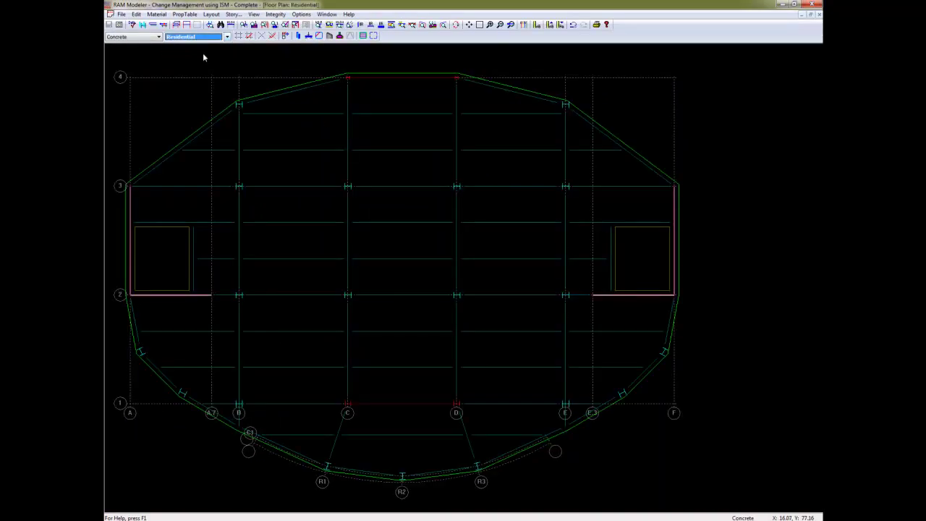
# Step: Delete the six intermediate steel beams one by one in the bays between gridlines 1 and 2, from B to E
pyautogui.click(307, 36)
pyautogui.click(485, 35)
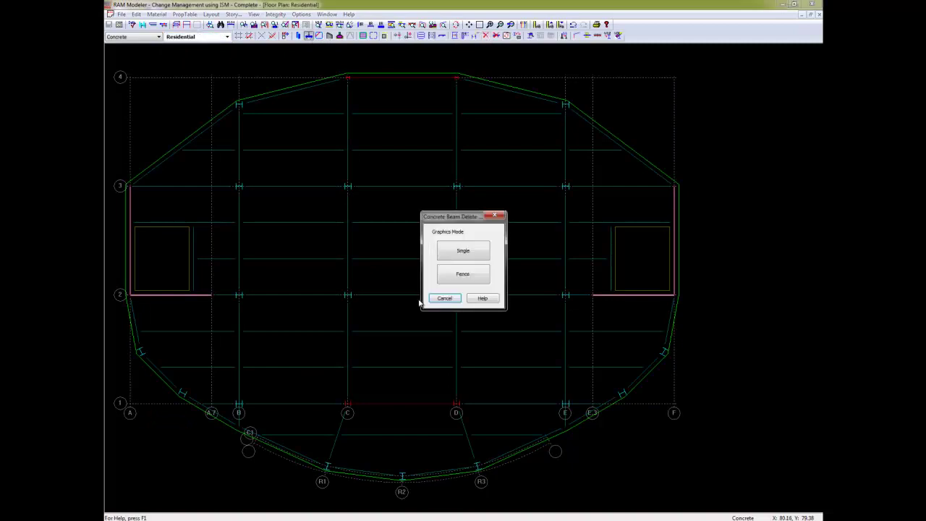
pyautogui.click(463, 252)
pyautogui.click(285, 359)
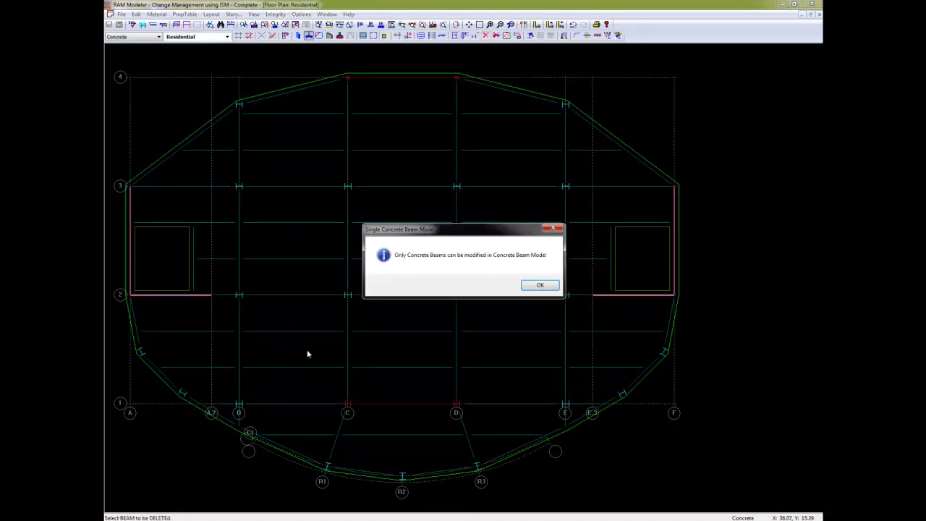
pyautogui.click(540, 285)
pyautogui.click(131, 37)
pyautogui.click(120, 45)
pyautogui.click(382, 331)
pyautogui.click(402, 367)
pyautogui.click(481, 330)
pyautogui.click(496, 367)
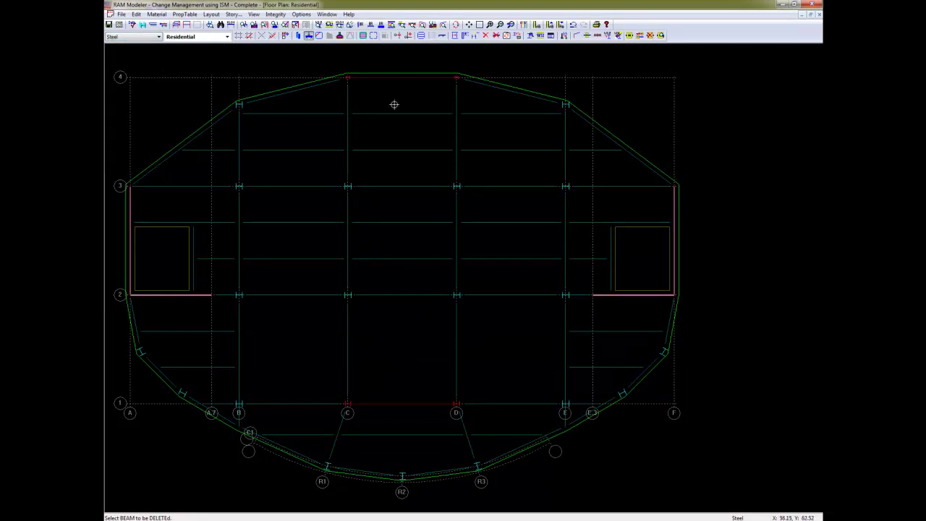
# Step: Generate steel beams at 4 equal spaces per beam, perpendicular to gridline 2, in the bays from B to E down to gridline 1
pyautogui.click(421, 36)
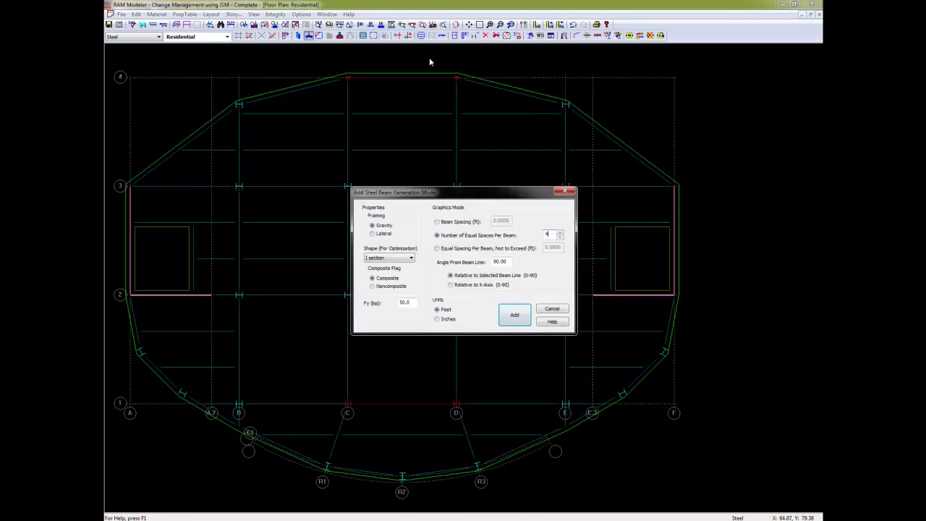
pyautogui.click(515, 314)
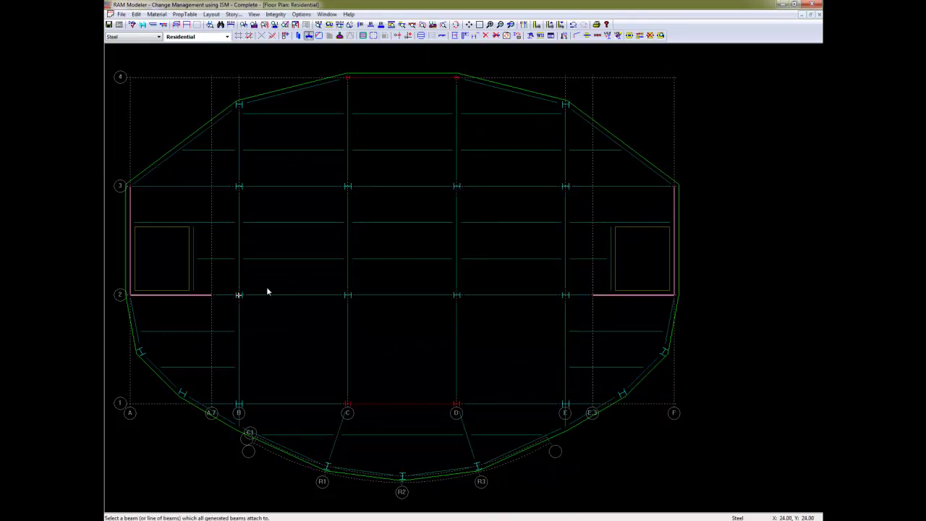
pyautogui.click(548, 297)
pyautogui.click(529, 324)
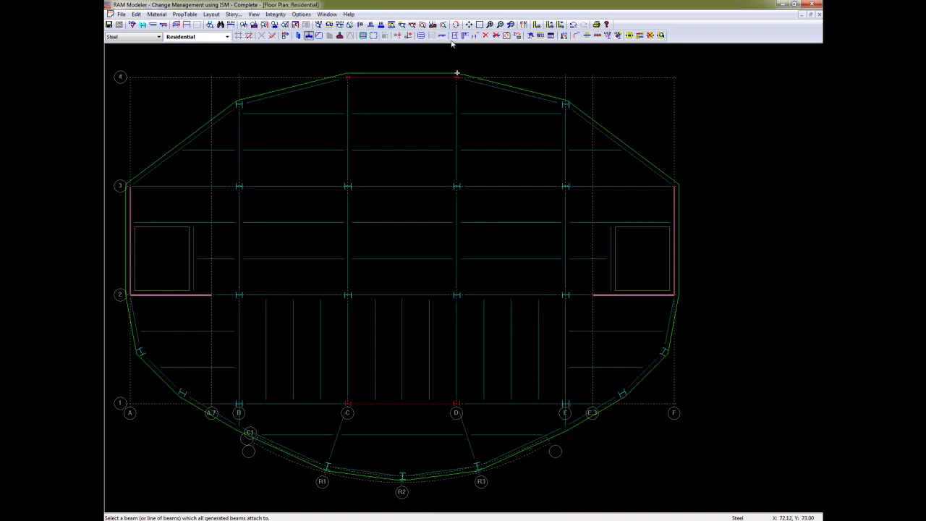
# Step: Assign one-way ASC 3W composite deck with horizontal orientation over the polygon B-E between gridlines 1 and 2, and close RAM Modeler
pyautogui.click(362, 35)
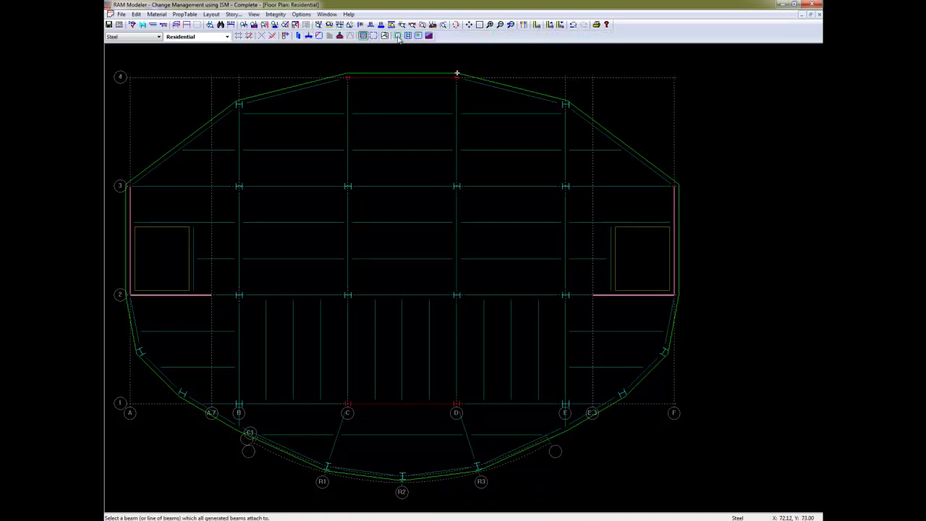
pyautogui.click(397, 36)
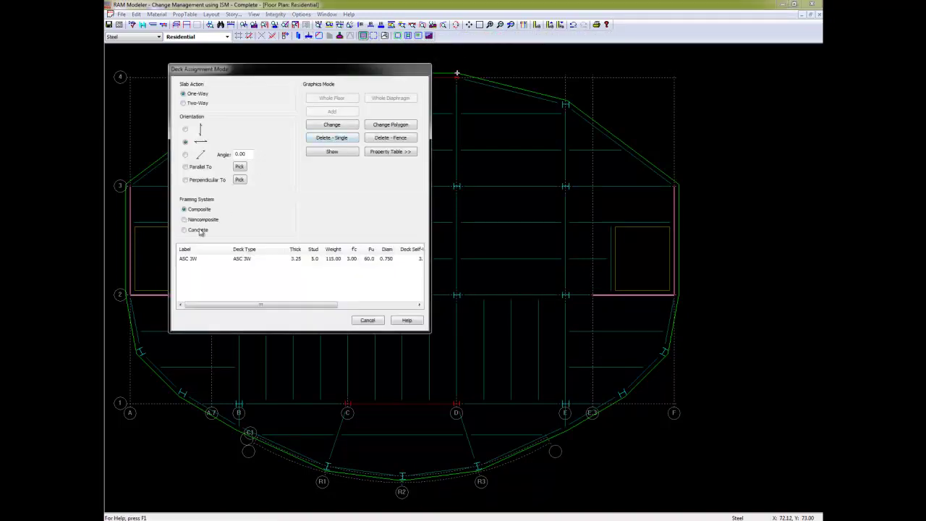
pyautogui.click(198, 260)
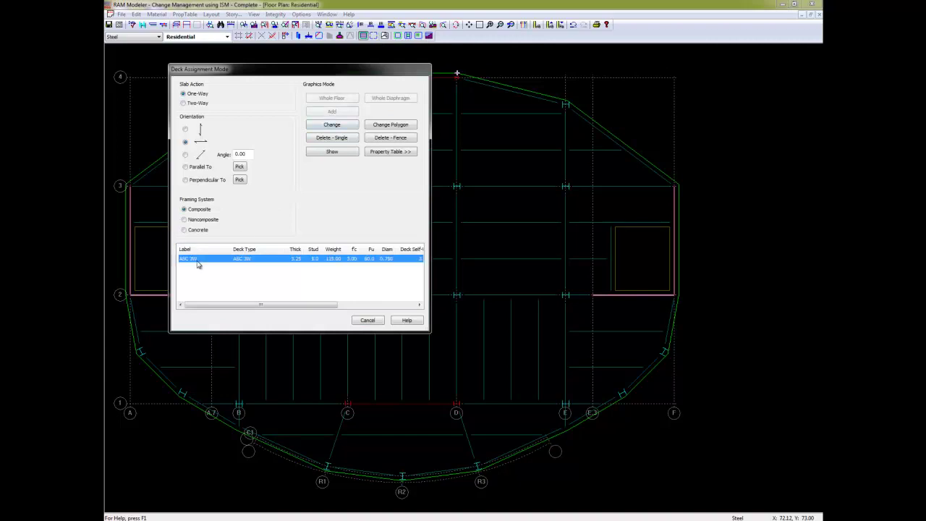
pyautogui.click(332, 112)
pyautogui.click(238, 299)
pyautogui.click(240, 403)
pyautogui.click(567, 403)
pyautogui.click(566, 295)
pyautogui.click(241, 300)
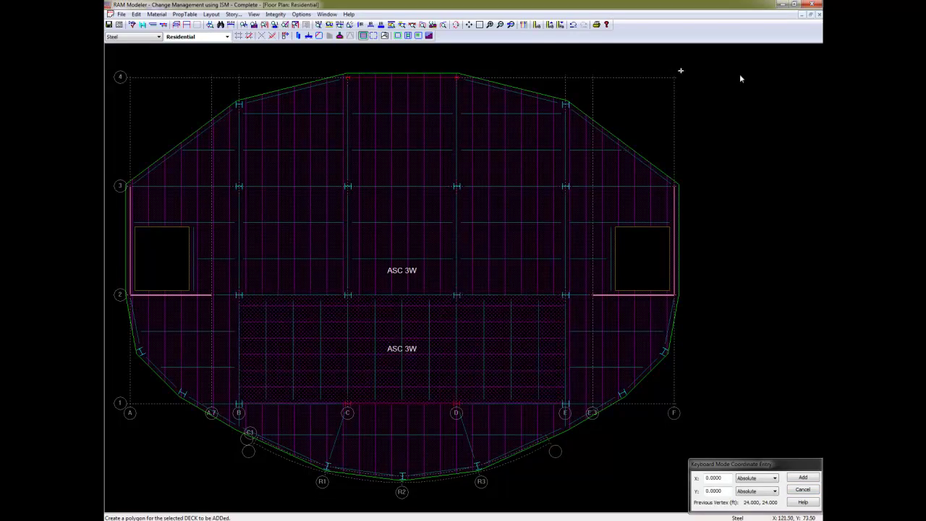
pyautogui.click(812, 4)
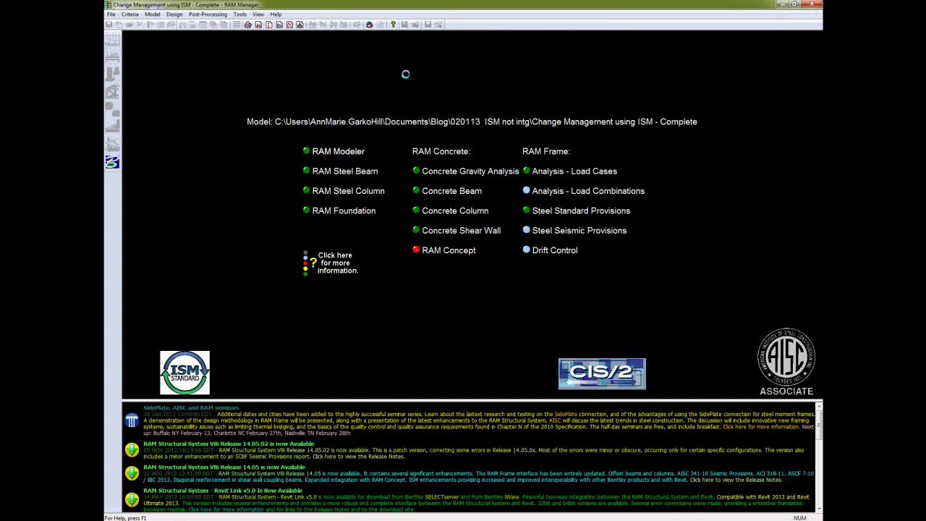
# Step: Examine the revised Residential framing in the 3D model view and close the viewer
pyautogui.click(258, 14)
pyautogui.click(268, 21)
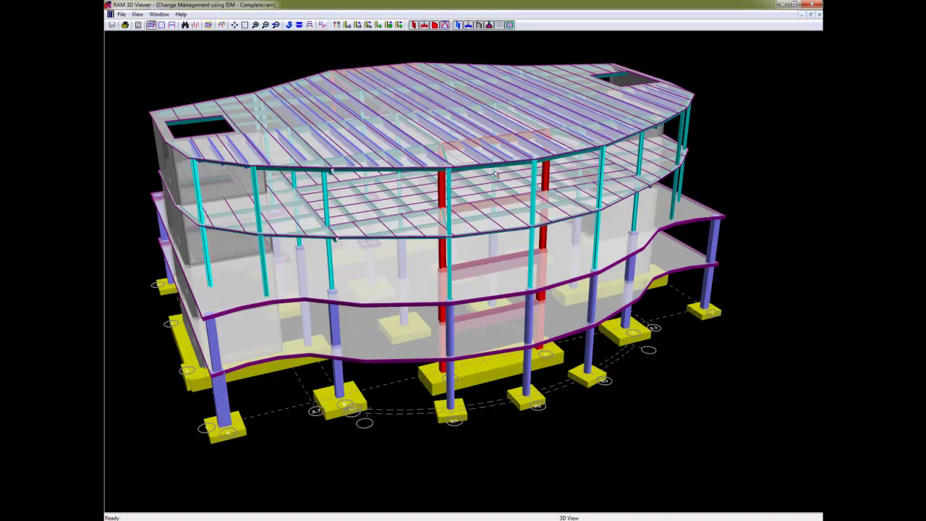
pyautogui.click(813, 4)
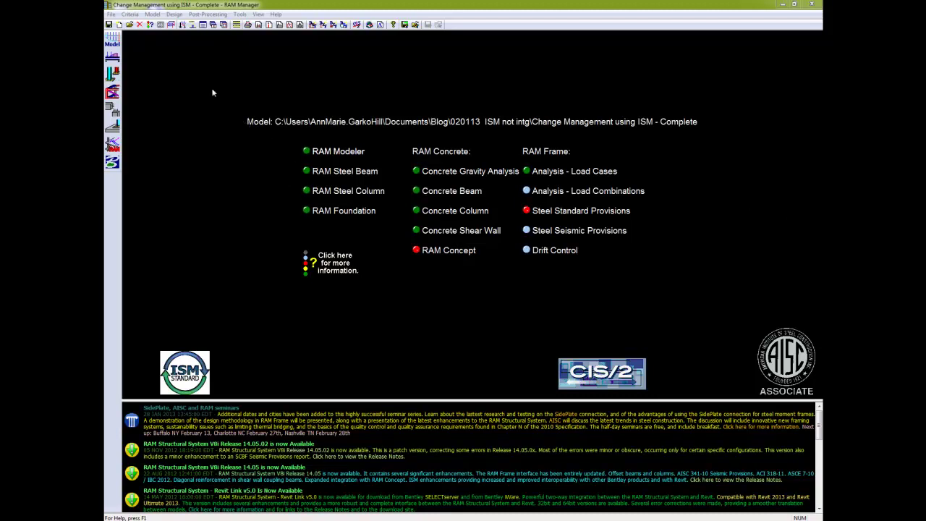
# Step: Start updating the ISM repository "Change Management using ISM - Complete" from the model, saving the model changes and accepting the section mappings
pyautogui.click(111, 14)
pyautogui.moveTo(210, 114)
pyautogui.click(332, 133)
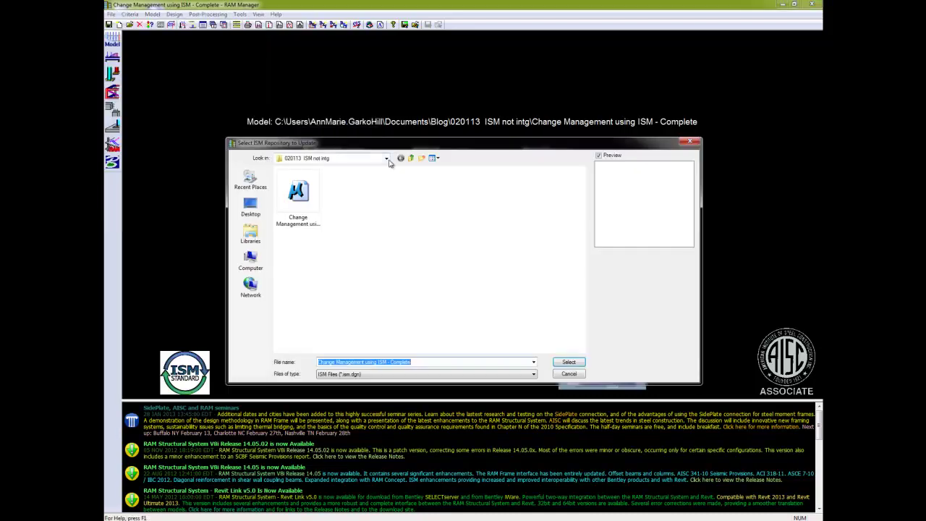
pyautogui.click(569, 362)
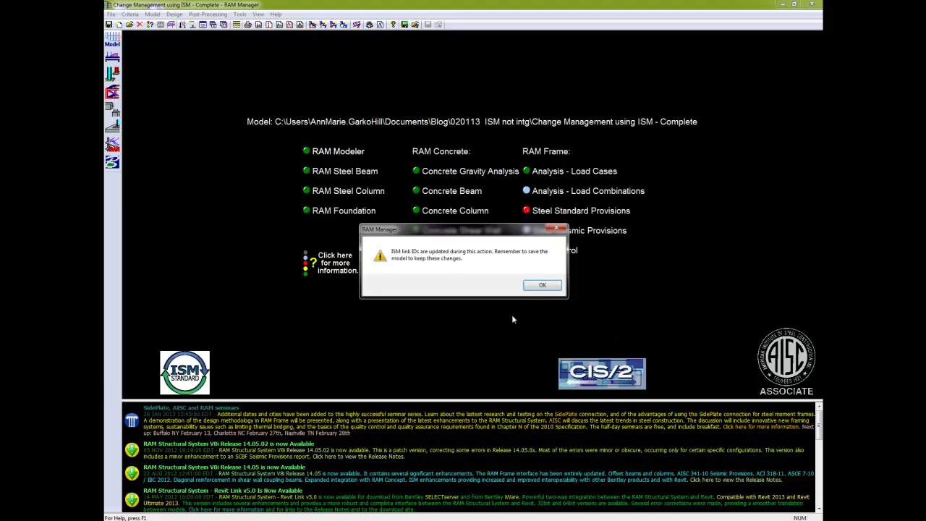
pyautogui.click(543, 288)
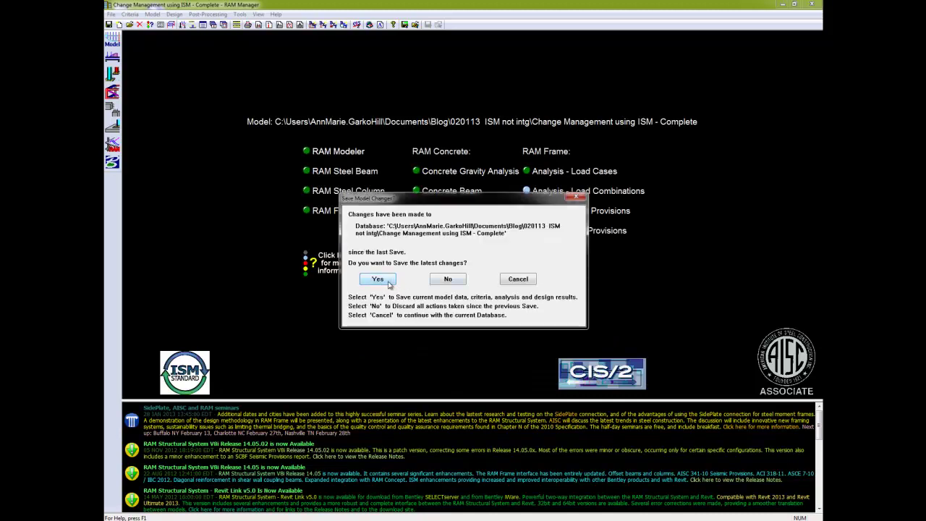
pyautogui.press('Return')
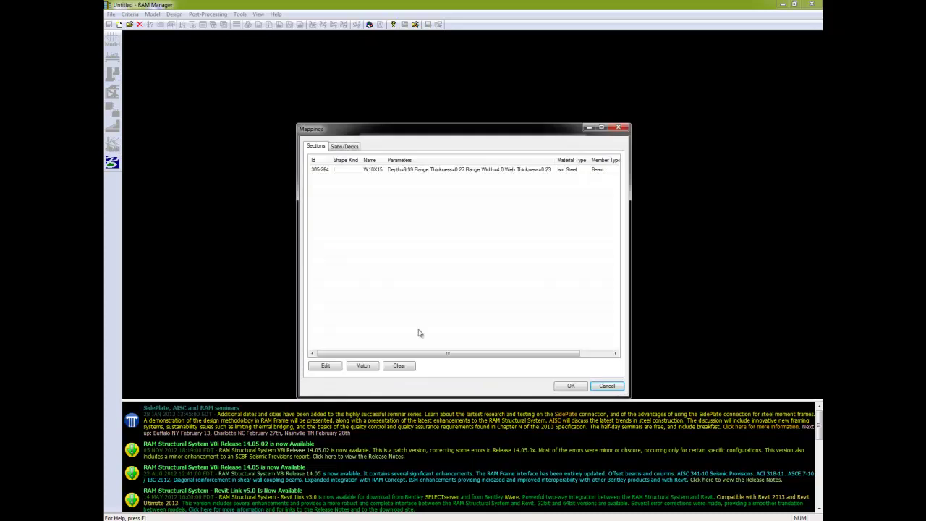
pyautogui.click(571, 385)
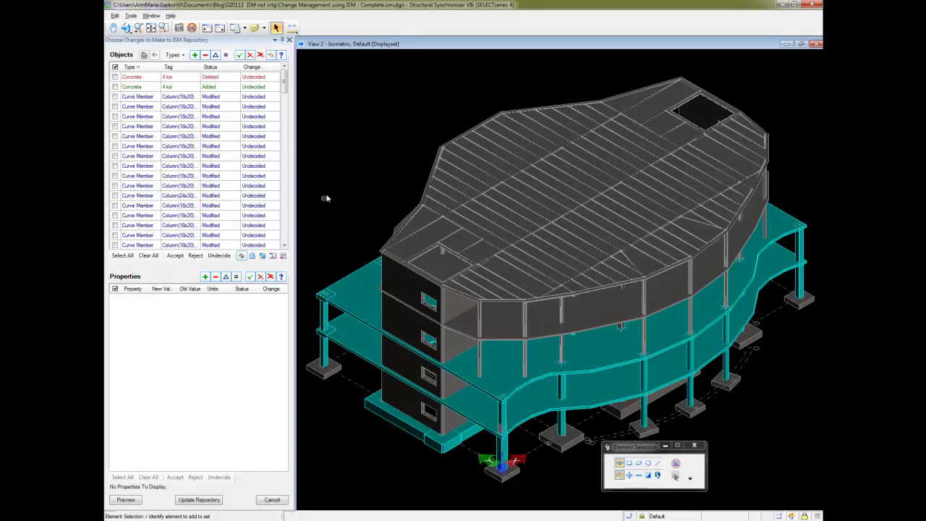
# Step: Examine the changed members from a low angle and review the list by added, deleted and modified status
pyautogui.click(126, 27)
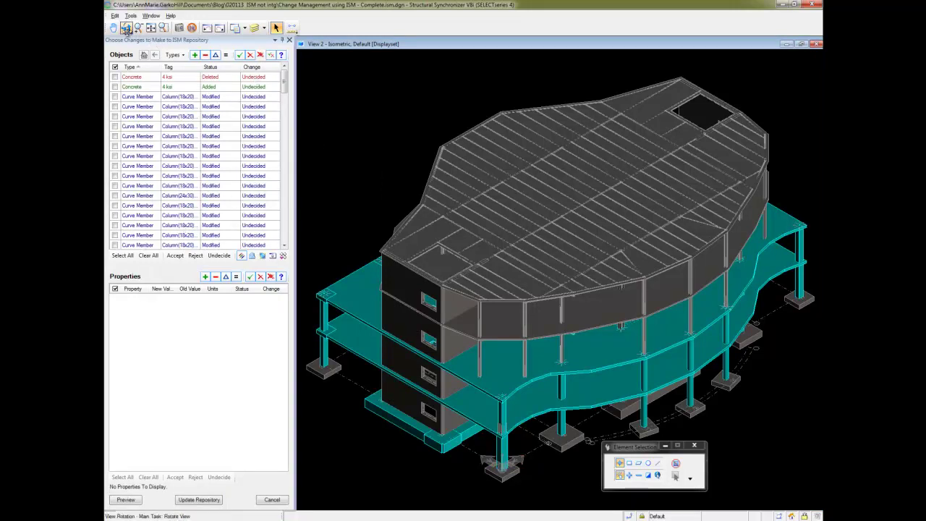
pyautogui.moveTo(668, 369); pyautogui.dragTo(662, 247)
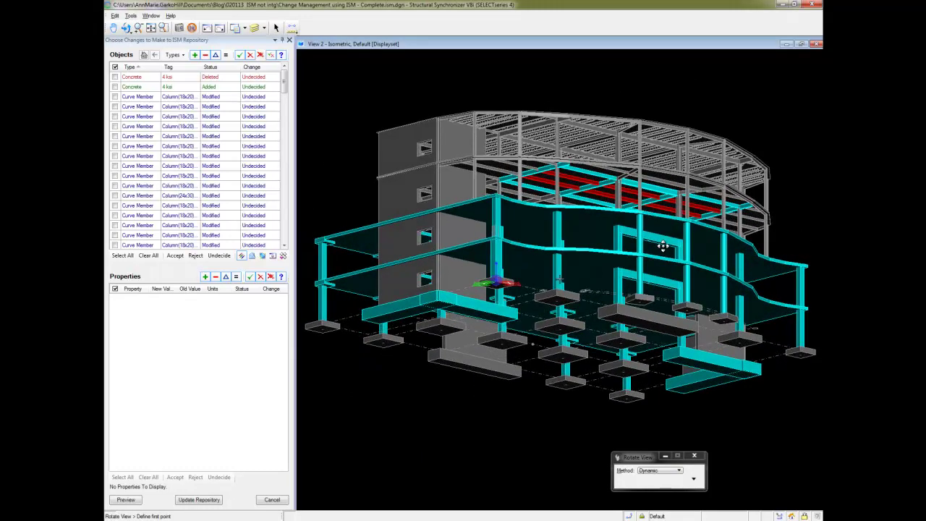
pyautogui.moveTo(663, 247); pyautogui.dragTo(658, 246)
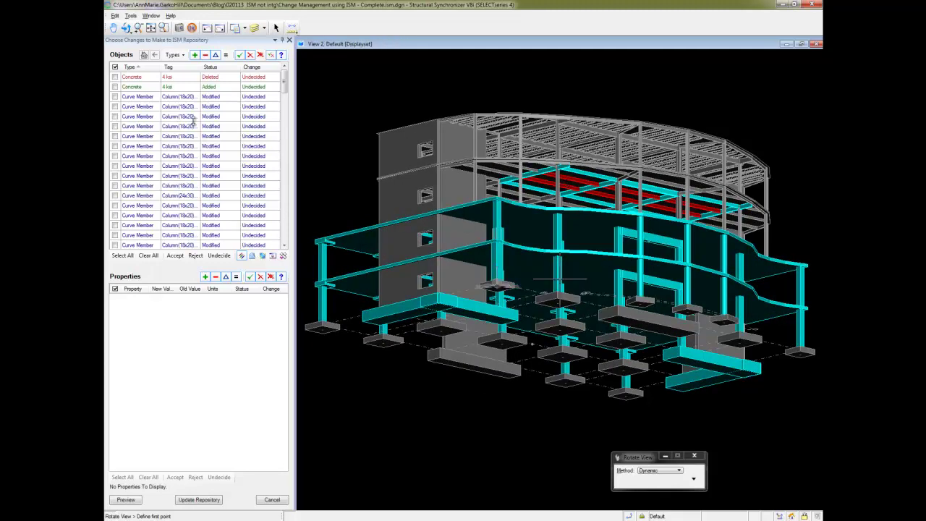
pyautogui.click(205, 56)
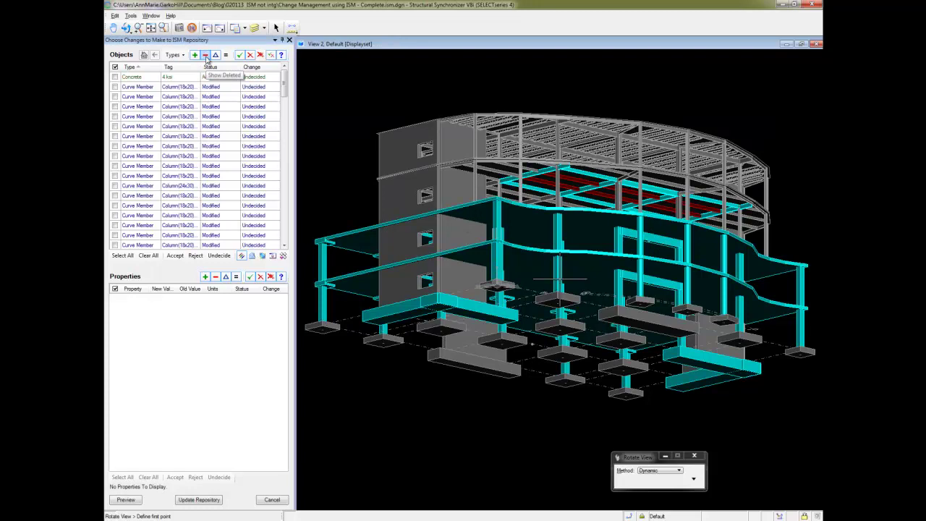
pyautogui.click(216, 55)
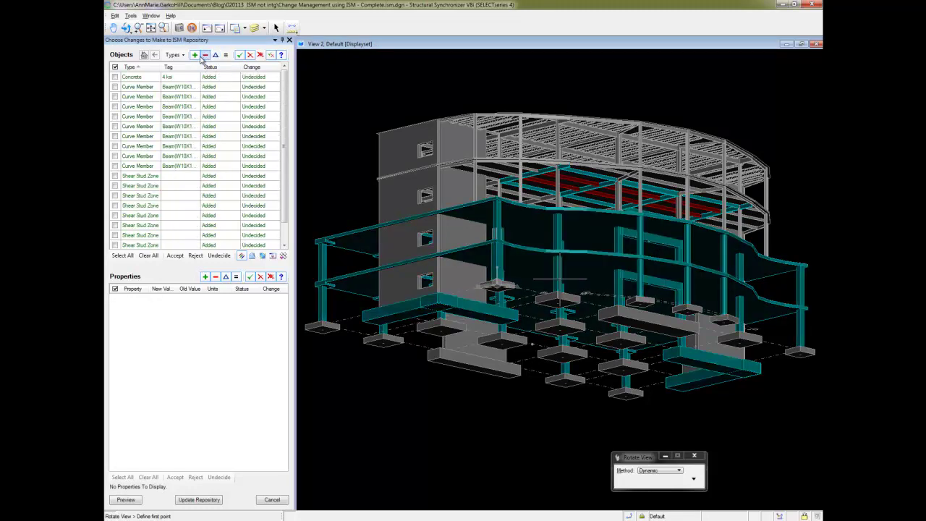
pyautogui.click(205, 56)
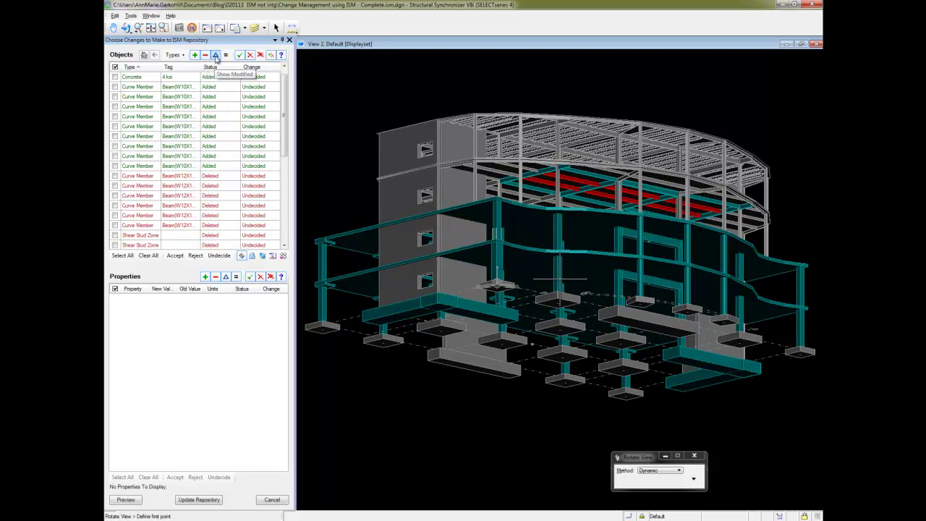
pyautogui.click(216, 55)
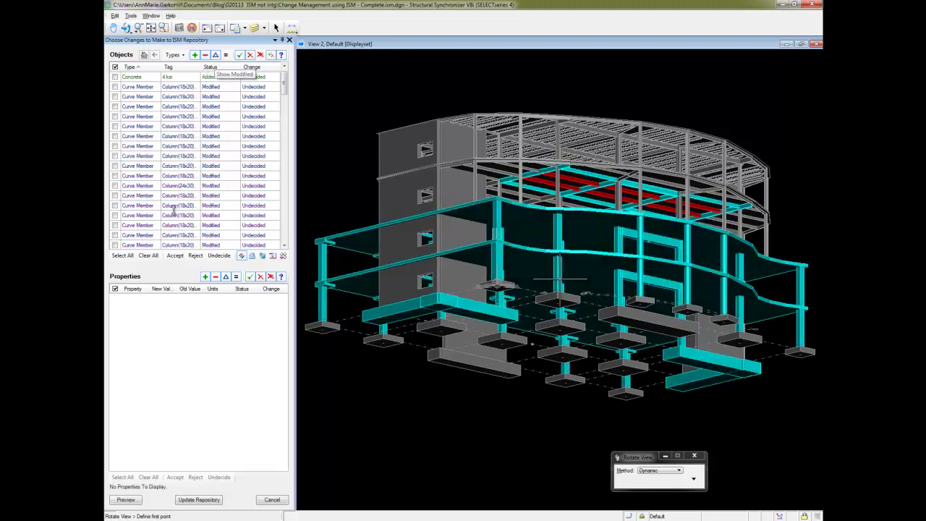
# Step: Accept all listed object changes for the ISM repository and preview the result
pyautogui.click(122, 256)
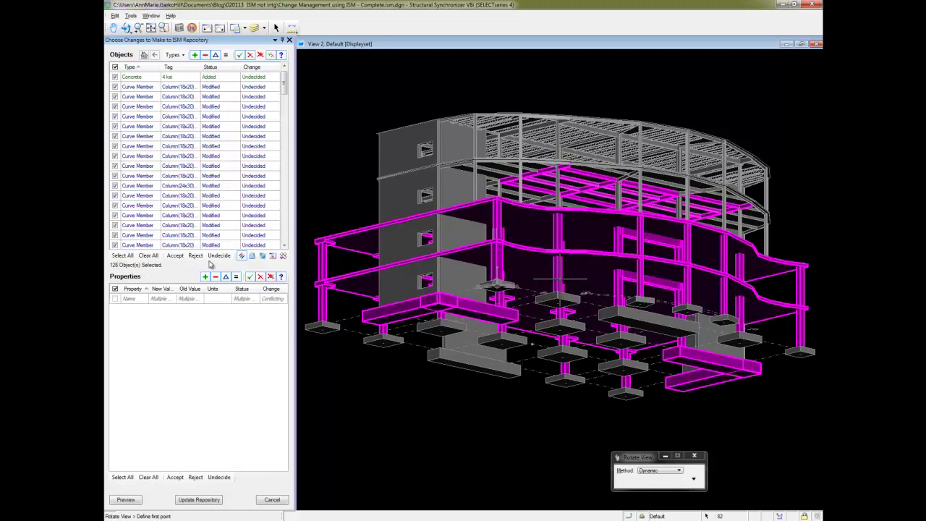
pyautogui.click(174, 256)
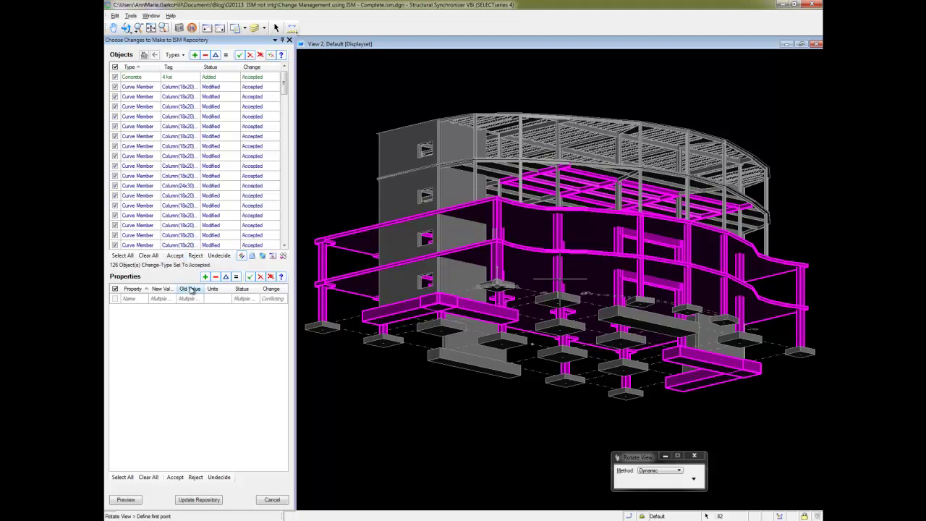
pyautogui.click(131, 502)
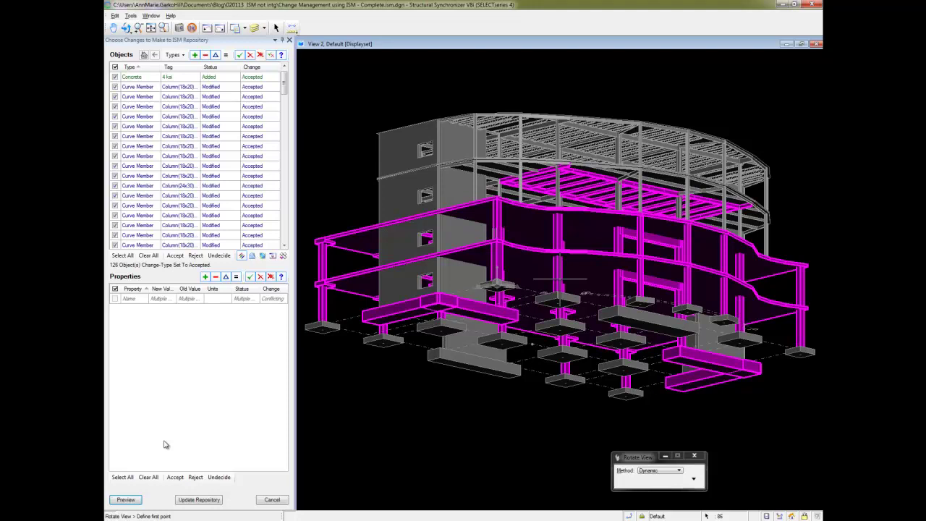
# Step: Update the repository with the change description "Change in Framing at Residential"
pyautogui.click(206, 501)
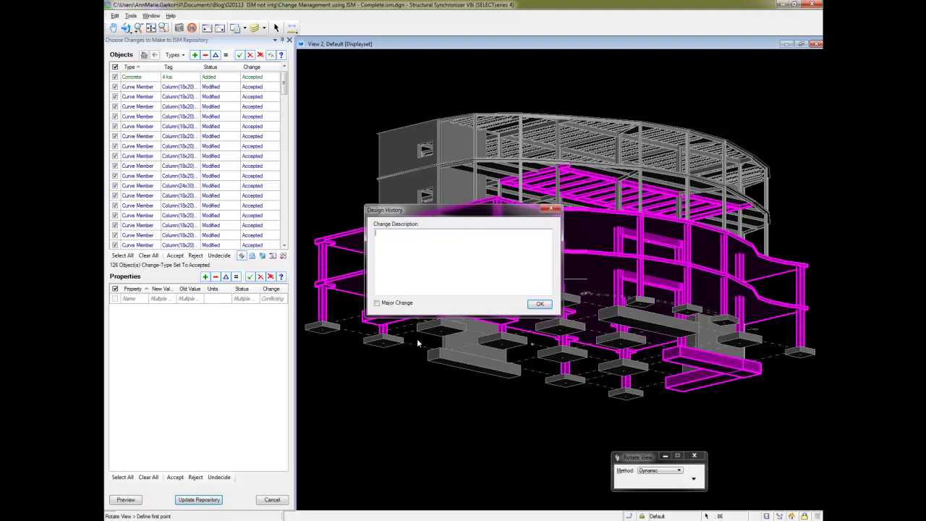
pyautogui.write('Change in Framing at Residential')
pyautogui.click(547, 304)
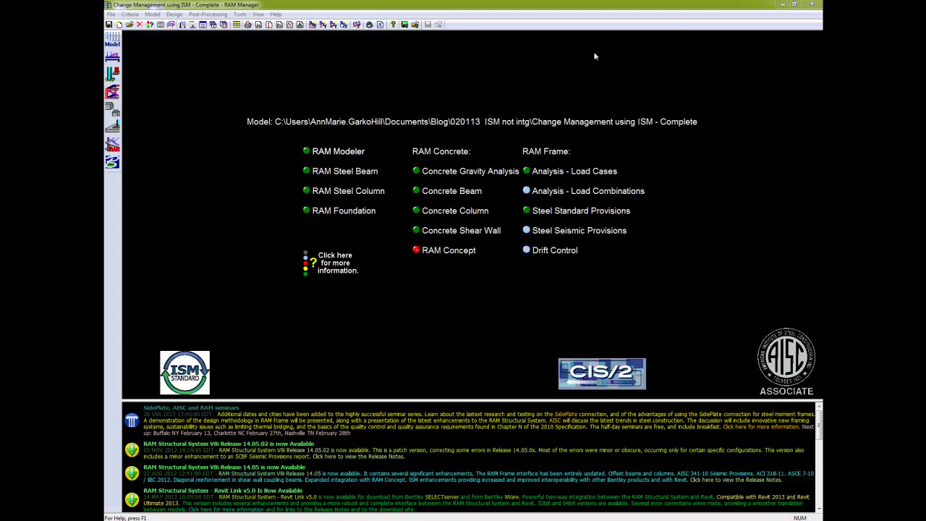
# Step: Return to RAM Manager, inspect the braces and slab opening in the 3D model view, and close the viewer
pyautogui.click(259, 13)
pyautogui.click(269, 26)
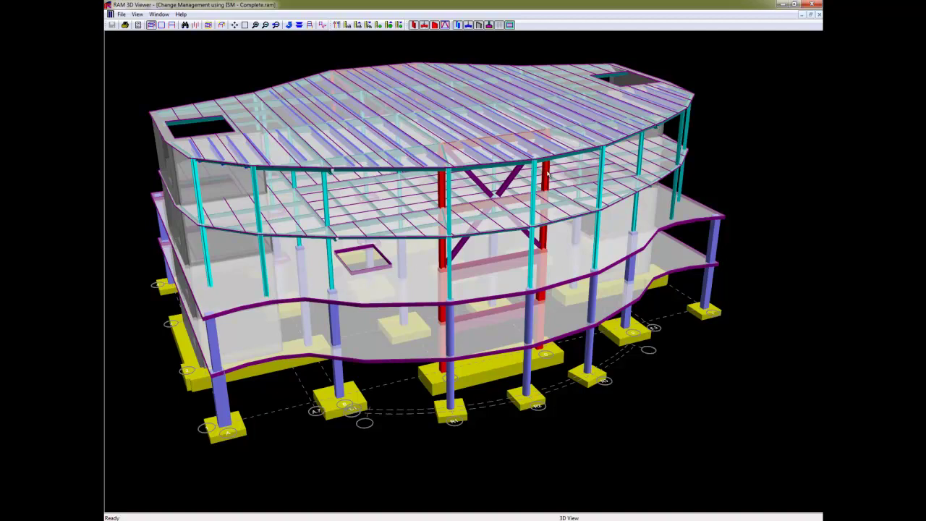
pyautogui.click(812, 5)
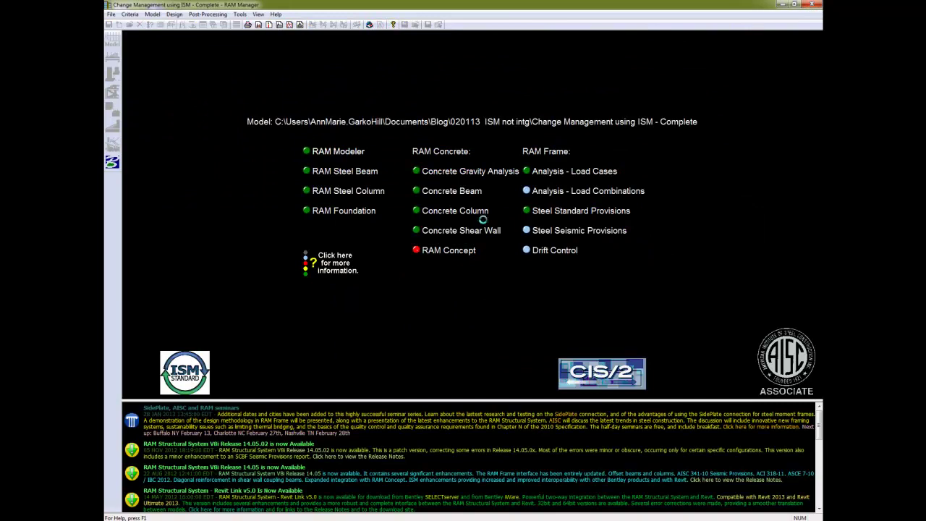
# Step: Switch to the repository's design history, open revision 1.5 "Add Braces" in Structural Synchronizer, and examine the framing from a low angle
pyautogui.click(217, 520)
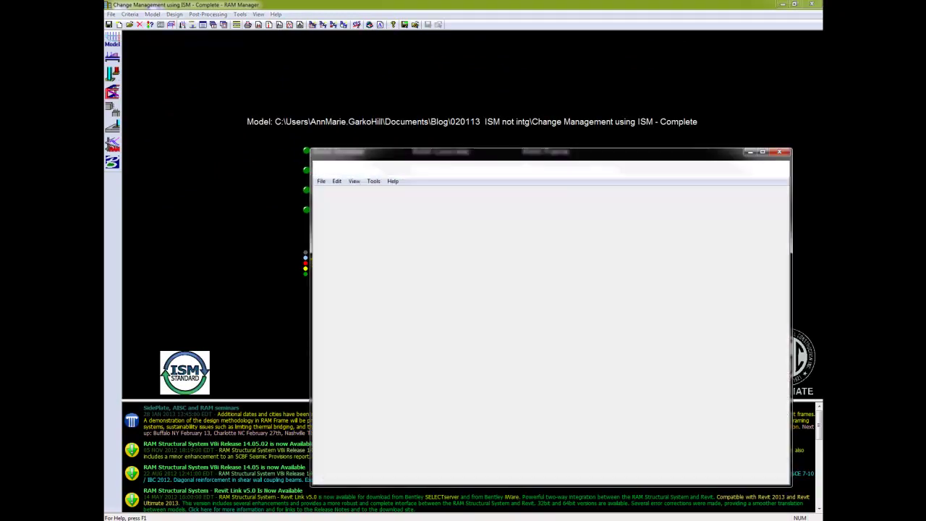
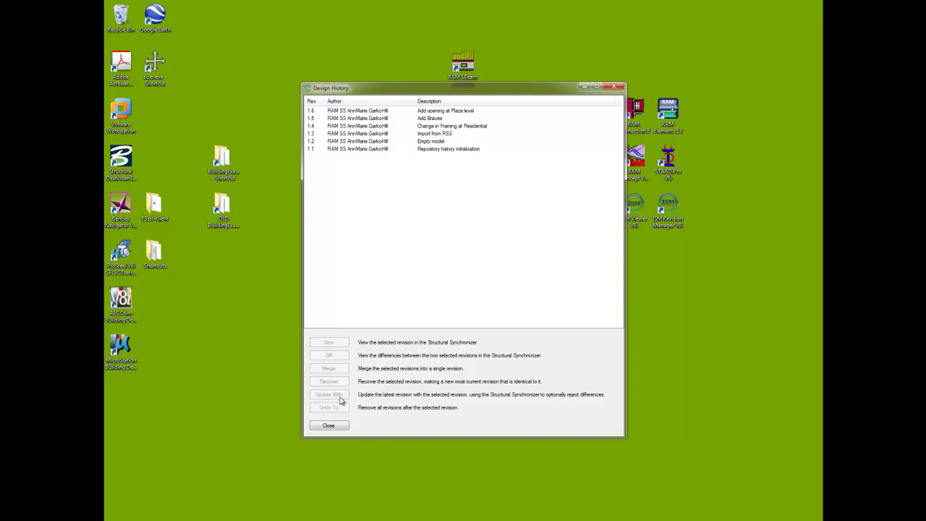
pyautogui.click(376, 118)
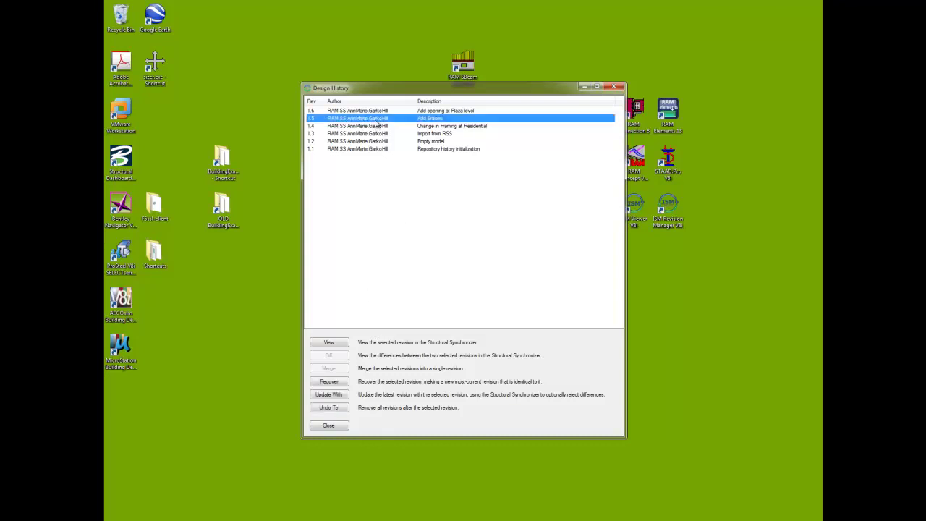
pyautogui.click(337, 344)
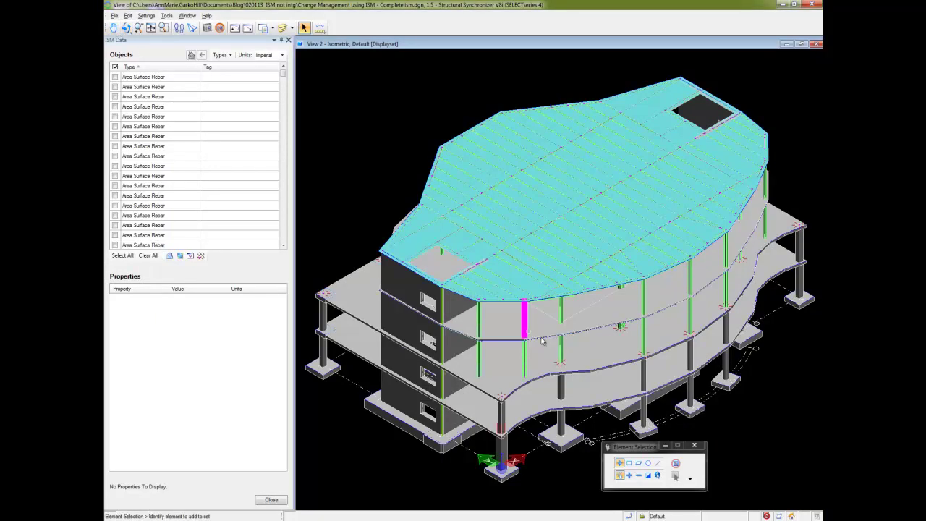
pyautogui.click(126, 27)
pyautogui.click(558, 279)
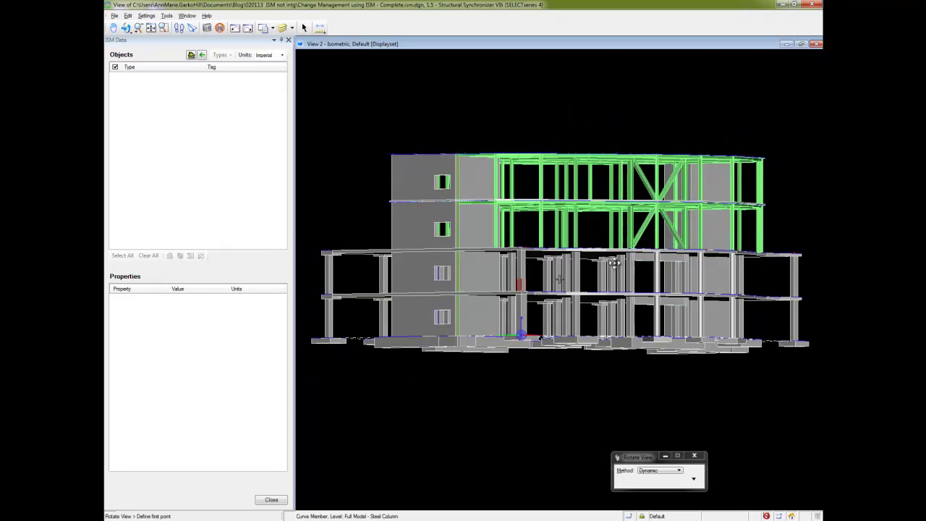
pyautogui.click(637, 241)
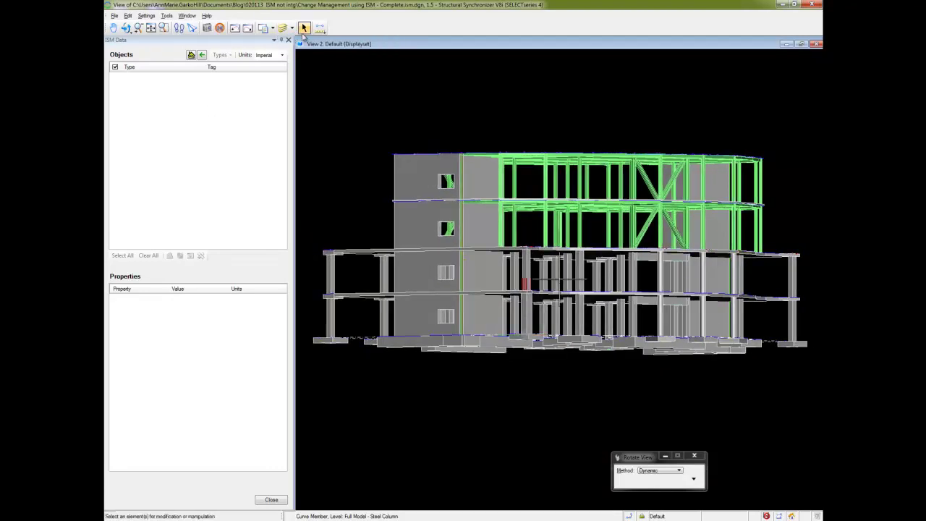
# Step: Inspect the properties of the lower diagonal brace, view the model from above, and close the revision view
pyautogui.click(304, 28)
pyautogui.click(648, 230)
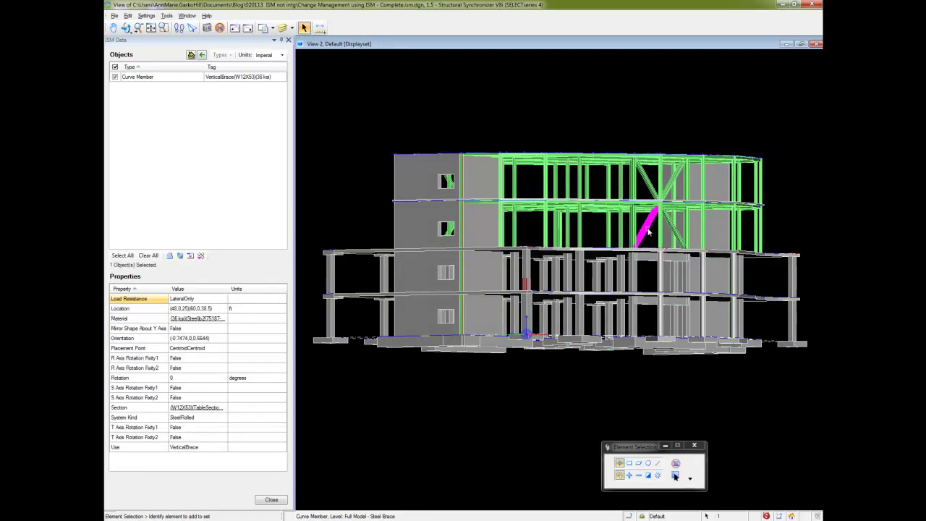
pyautogui.click(126, 27)
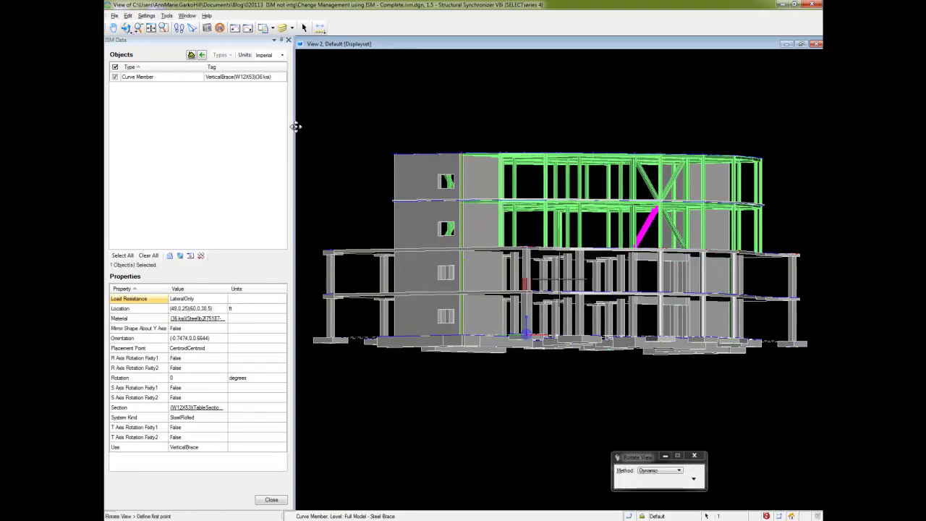
pyautogui.moveTo(542, 135); pyautogui.dragTo(528, 171)
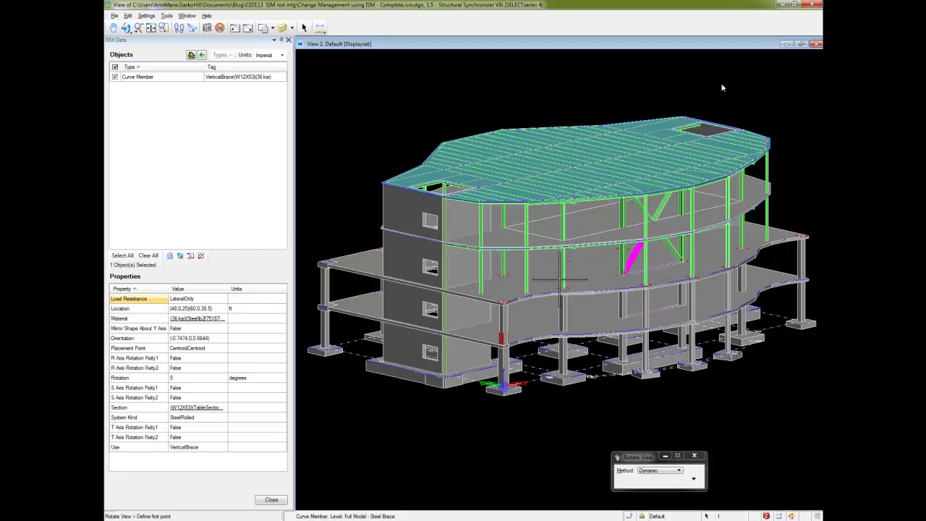
pyautogui.click(813, 5)
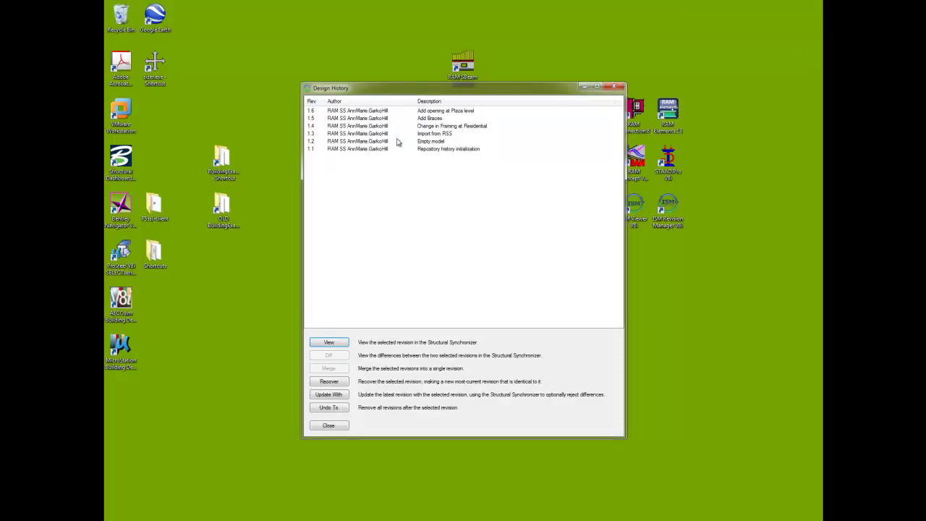
# Step: Compare revision 1.3 "Import from RSS" with revision 1.4 "Change in Framing at Residential"
pyautogui.click(367, 119)
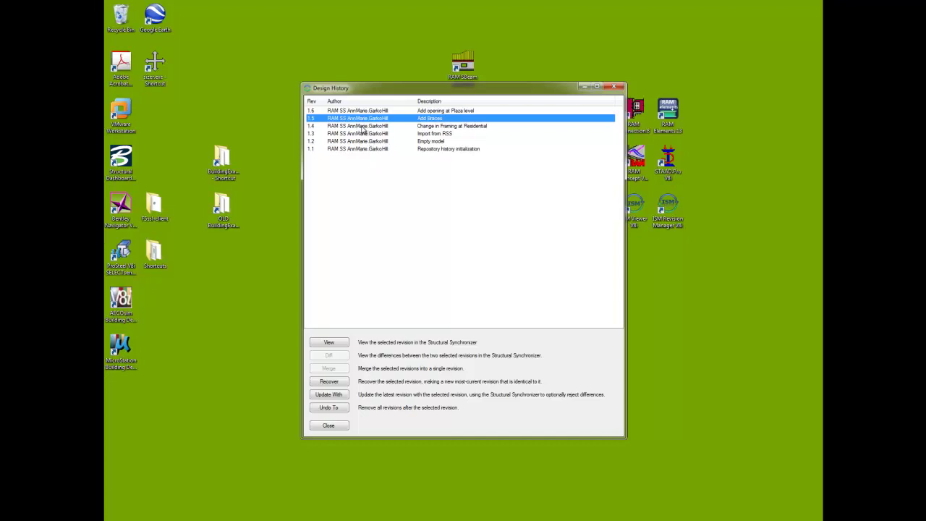
pyautogui.click(365, 133)
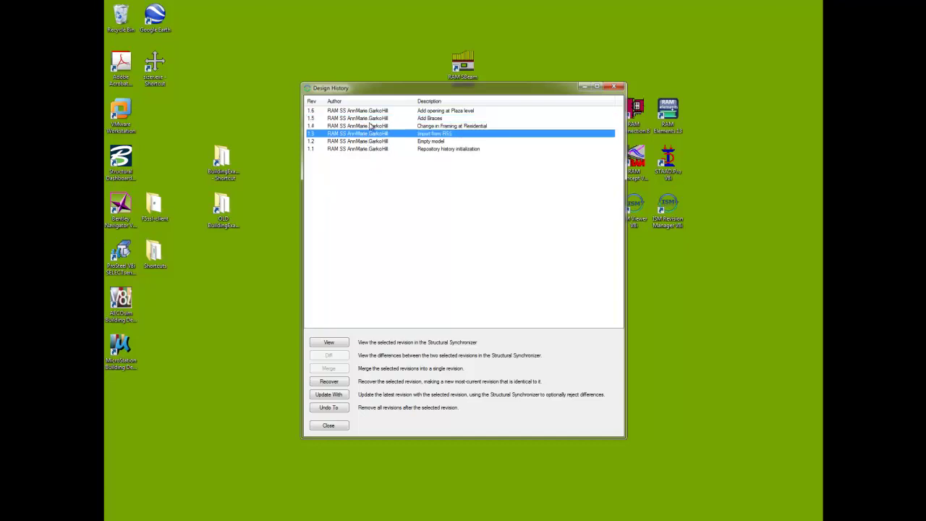
pyautogui.keyDown('ctrl'); pyautogui.click(367, 127); pyautogui.keyUp('ctrl')
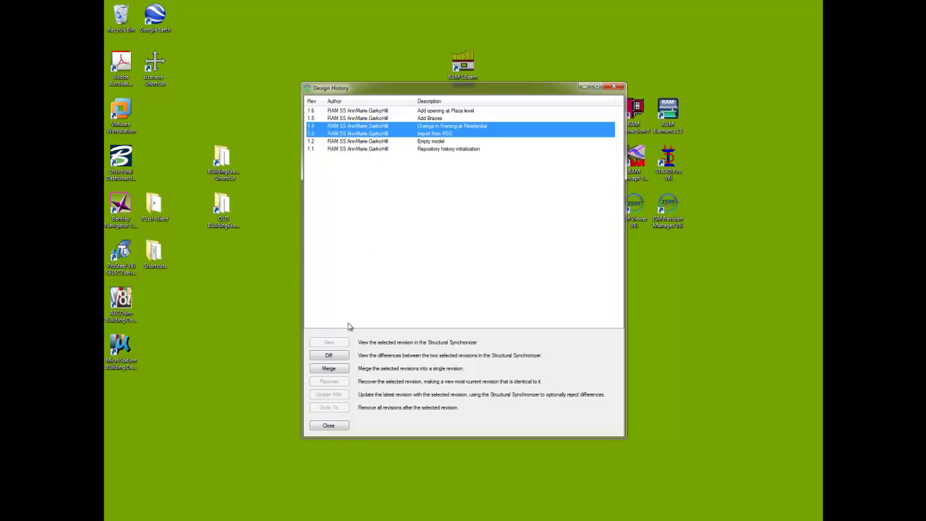
pyautogui.click(334, 358)
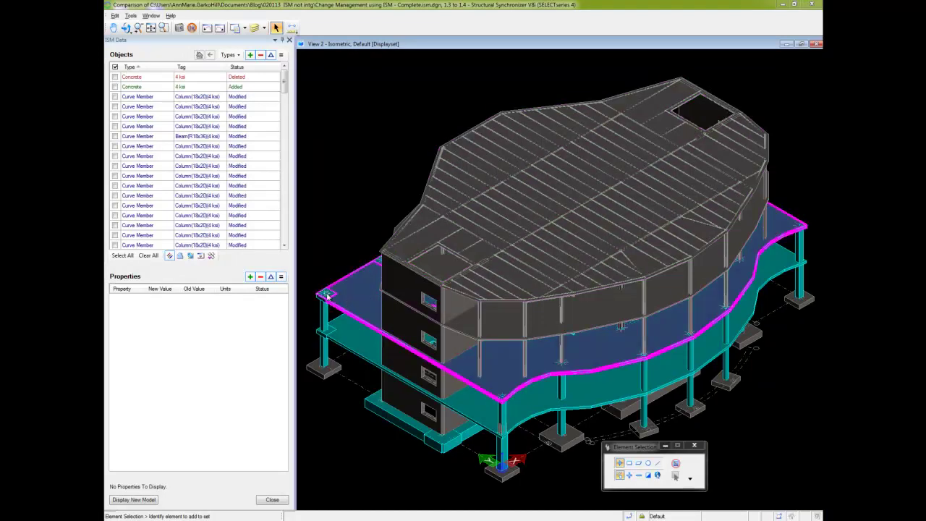
# Step: Review the added objects, including the properties of the third W10X12 beam, and the deleted objects, and restore the full change list
pyautogui.click(260, 56)
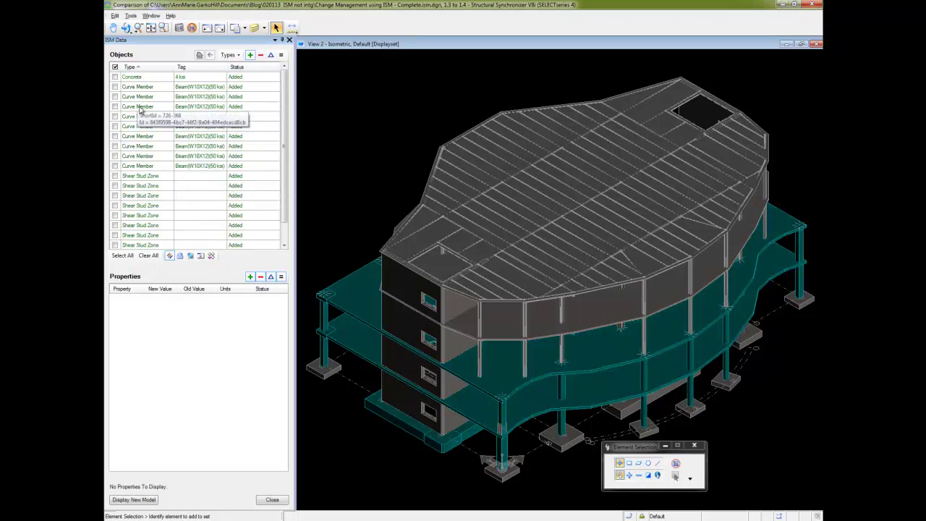
pyautogui.click(141, 107)
pyautogui.click(114, 107)
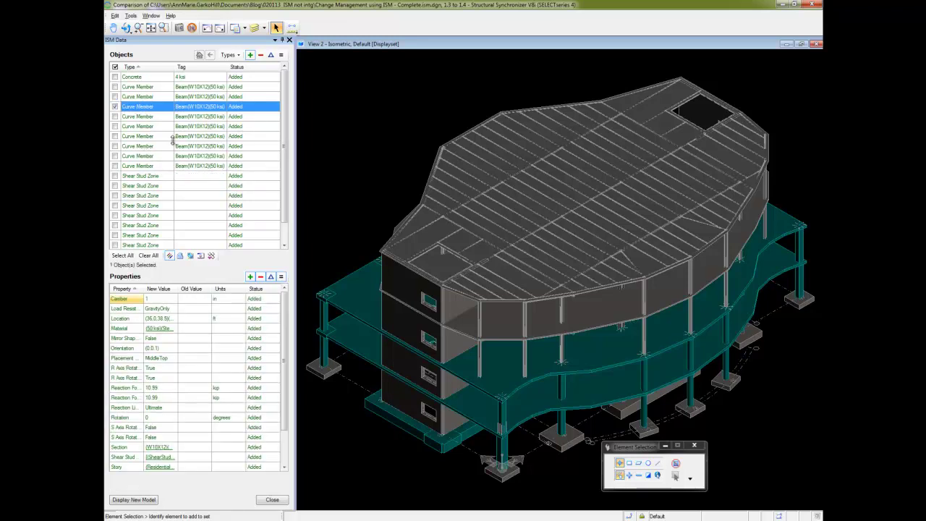
pyautogui.click(250, 55)
pyautogui.click(261, 56)
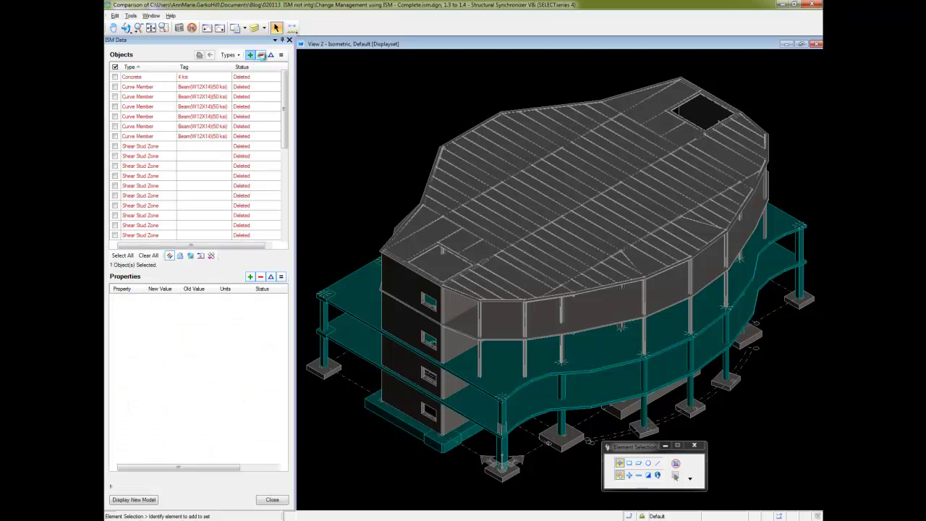
pyautogui.click(269, 56)
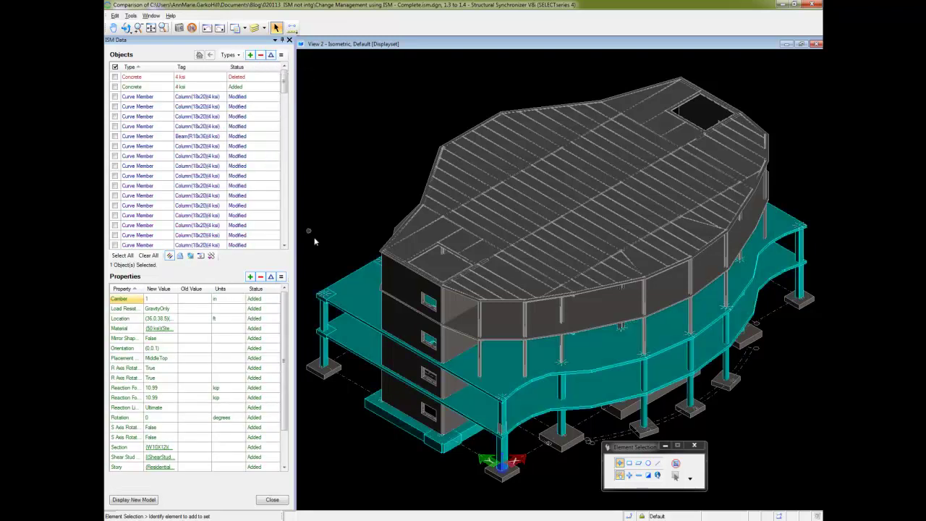
# Step: Examine the changed Residential framing from below and display the new model
pyautogui.click(126, 28)
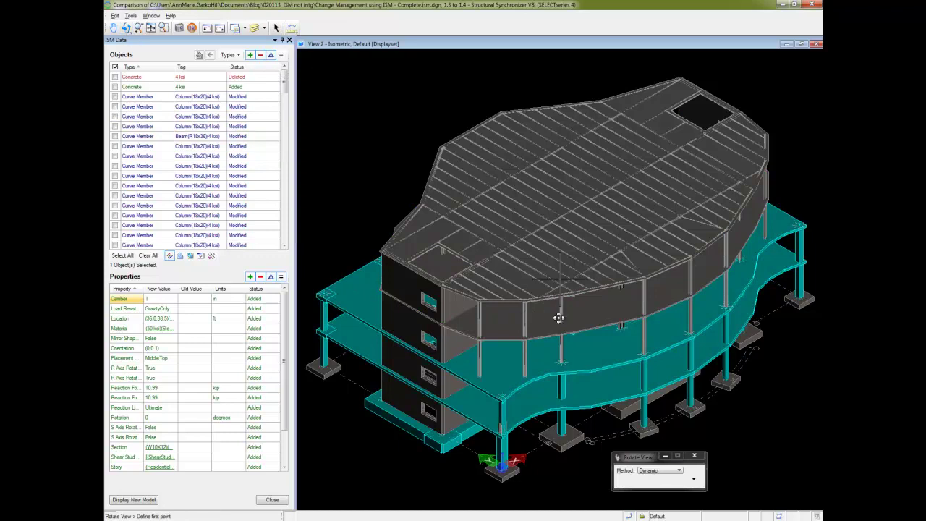
pyautogui.click(614, 331)
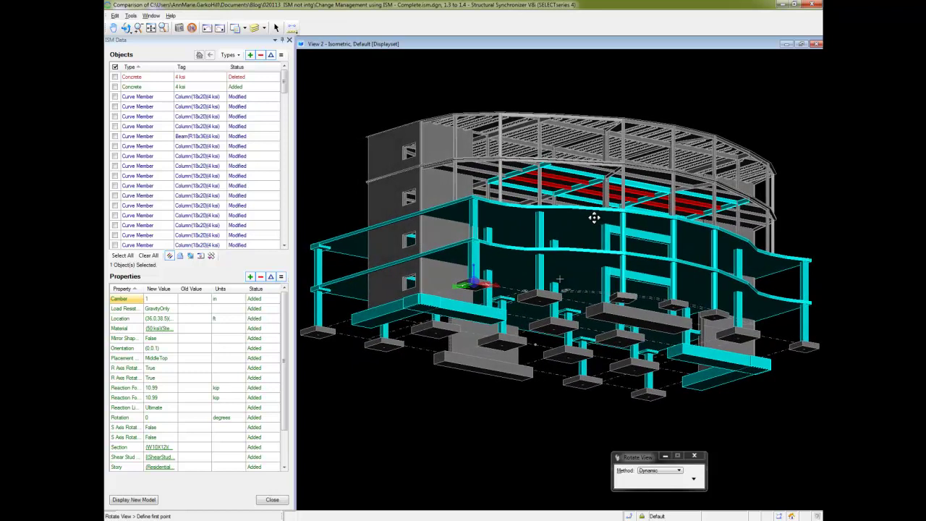
pyautogui.click(593, 218)
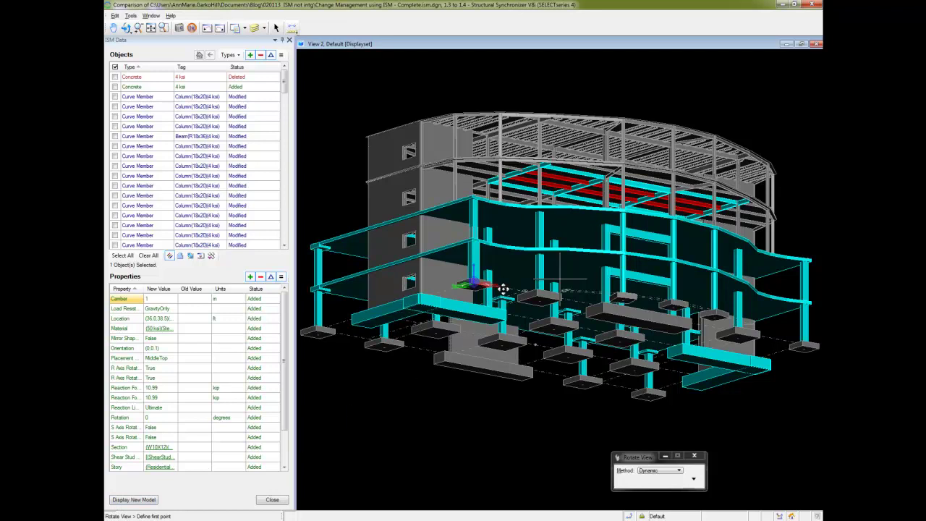
pyautogui.click(134, 500)
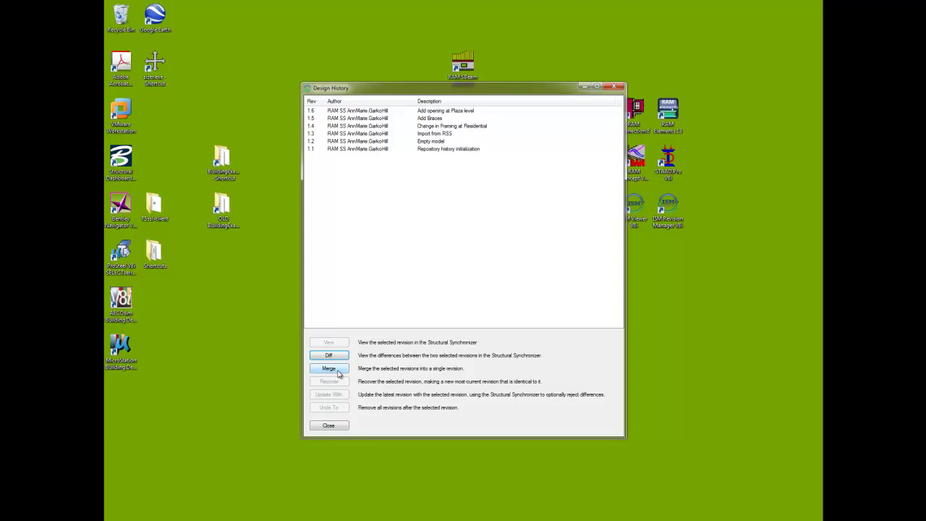
# Step: Merge revisions 1.4 and 1.5 into a single revision described as "Added Framing at Residential and braces"
pyautogui.click(360, 119)
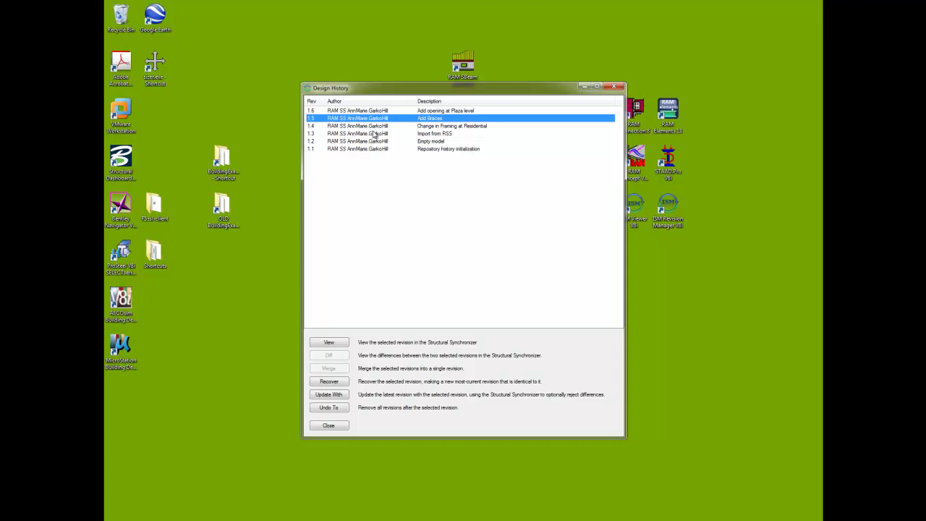
pyautogui.keyDown('ctrl'); pyautogui.click(373, 127); pyautogui.keyUp('ctrl')
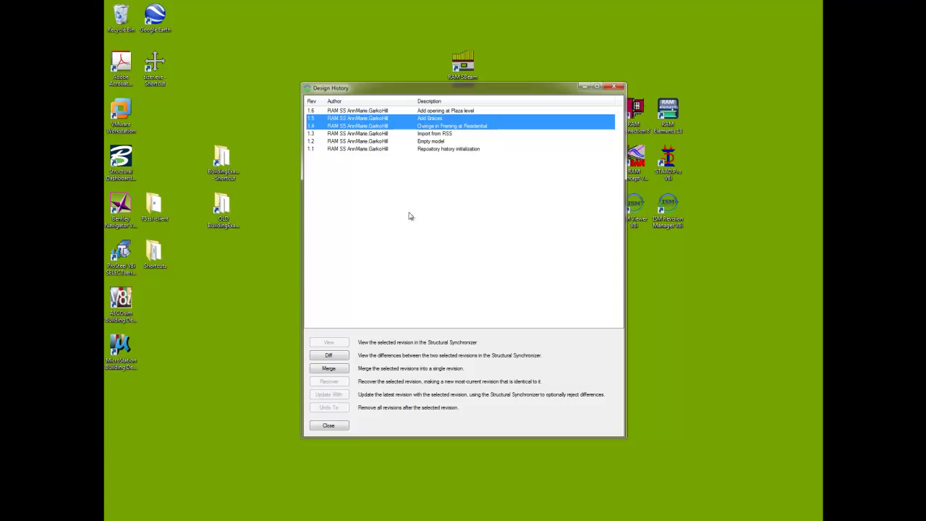
pyautogui.click(329, 369)
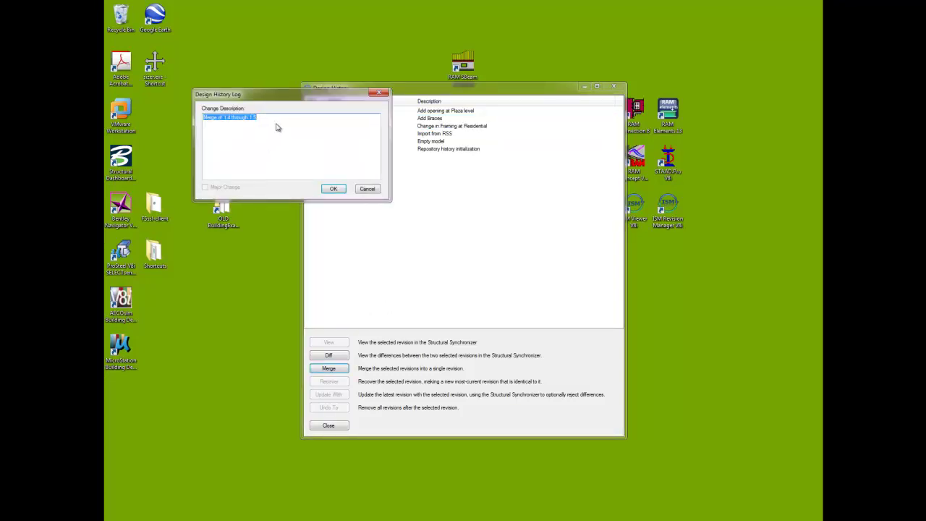
pyautogui.write('AD')
pyautogui.write('braces')
pyautogui.click(333, 189)
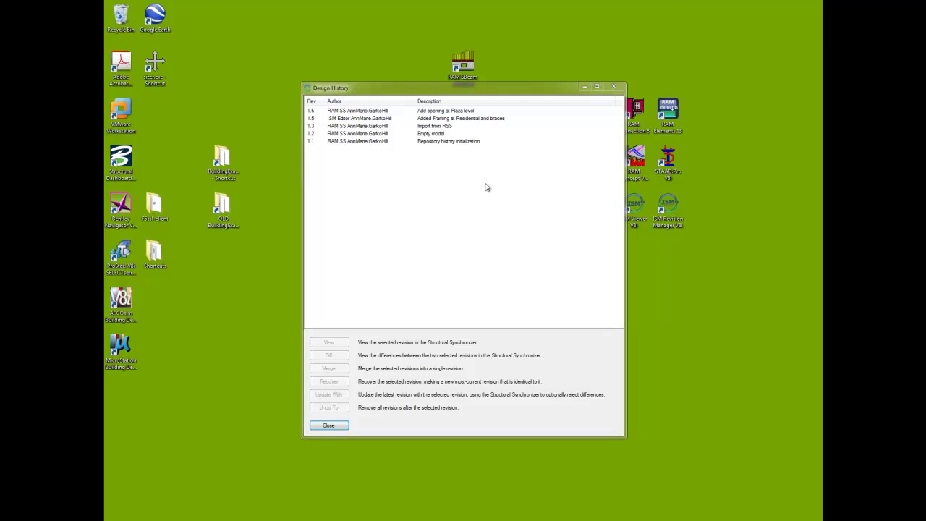
# Step: Recover revision 1.3 "Import from RSS" as the most current revision with the change description "Back to the drawing board"
pyautogui.click(369, 129)
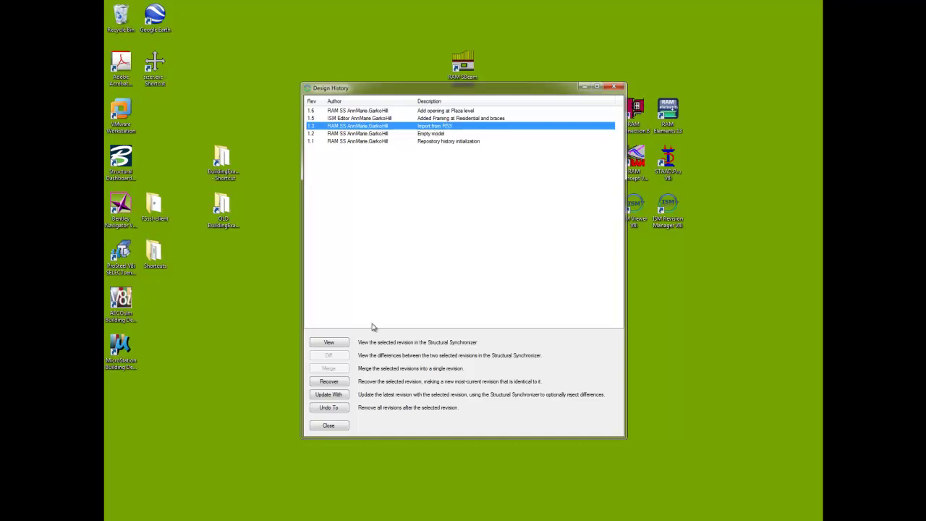
pyautogui.click(329, 384)
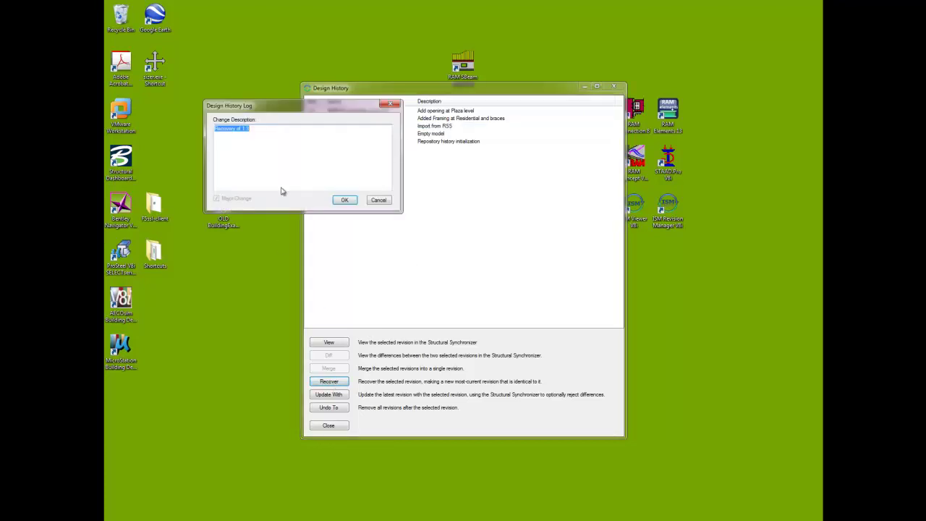
pyautogui.write('Back to the drawing board')
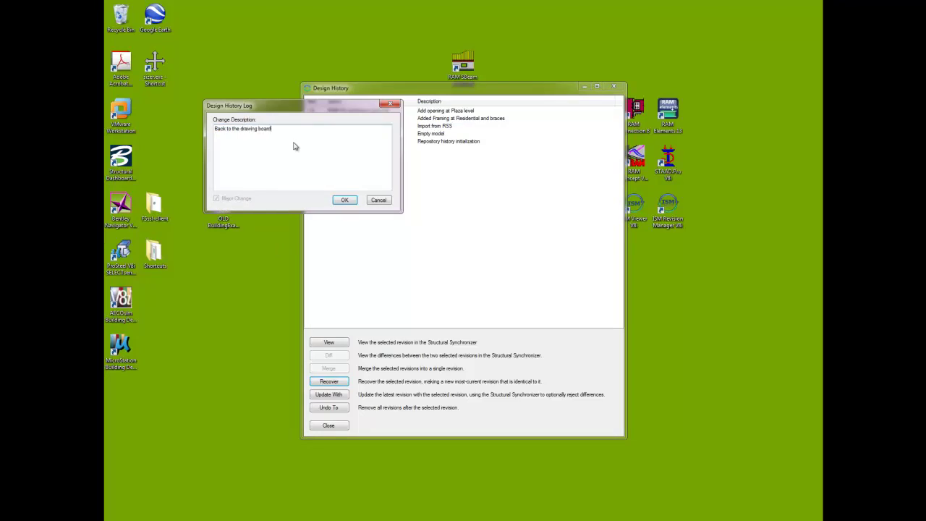
pyautogui.click(344, 200)
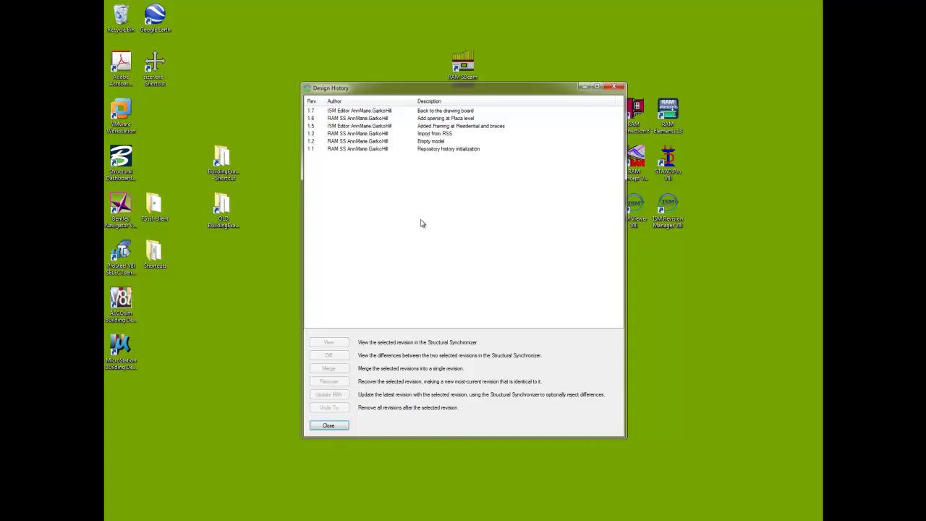
# Step: Open revision 1.7 "Back to the drawing board", inspect the recovered model from below, and close the view
pyautogui.click(445, 111)
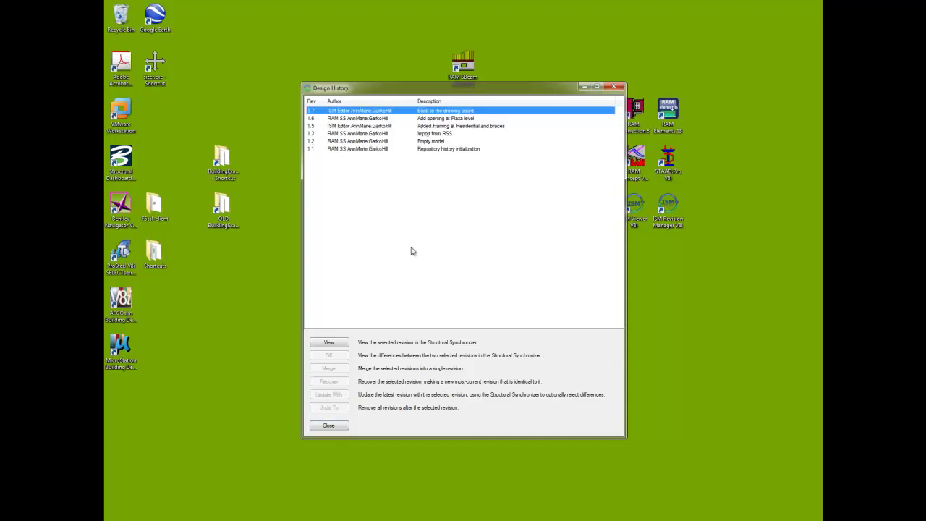
pyautogui.click(329, 343)
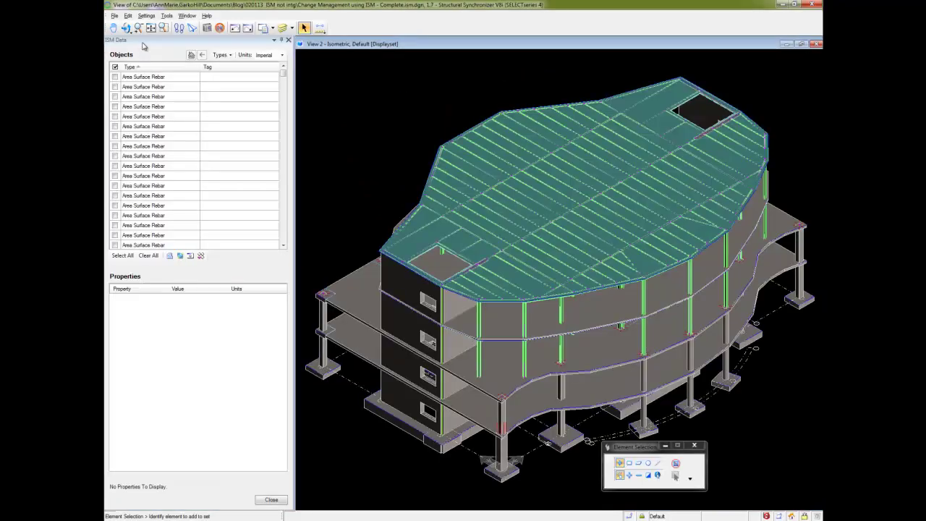
pyautogui.click(128, 30)
pyautogui.click(499, 463)
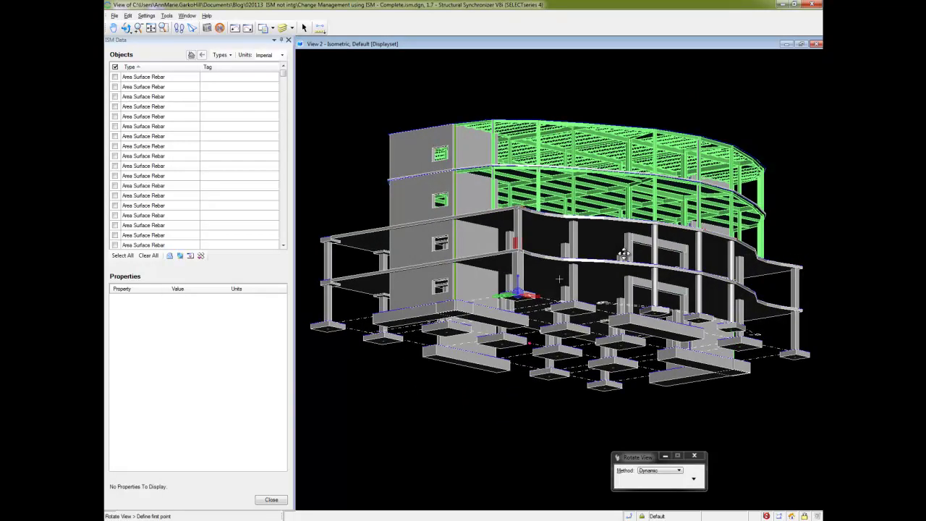
pyautogui.click(624, 254)
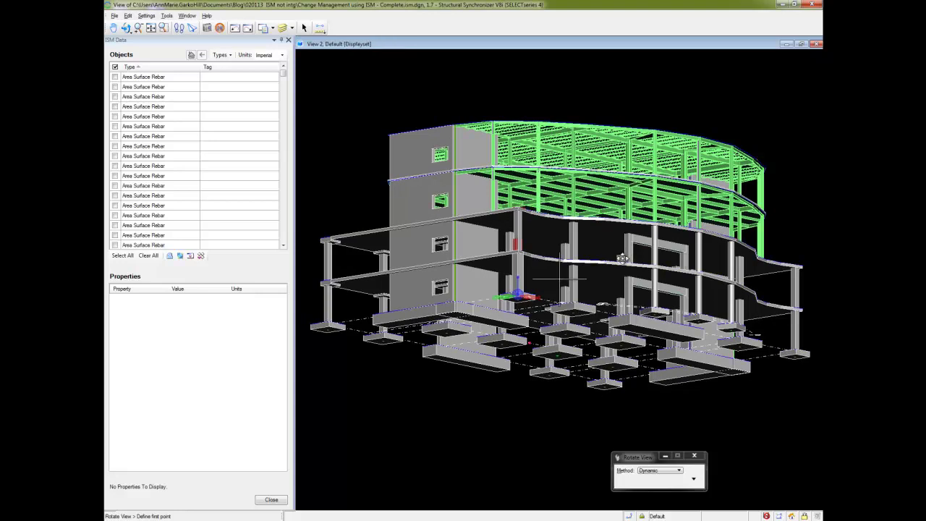
pyautogui.click(812, 5)
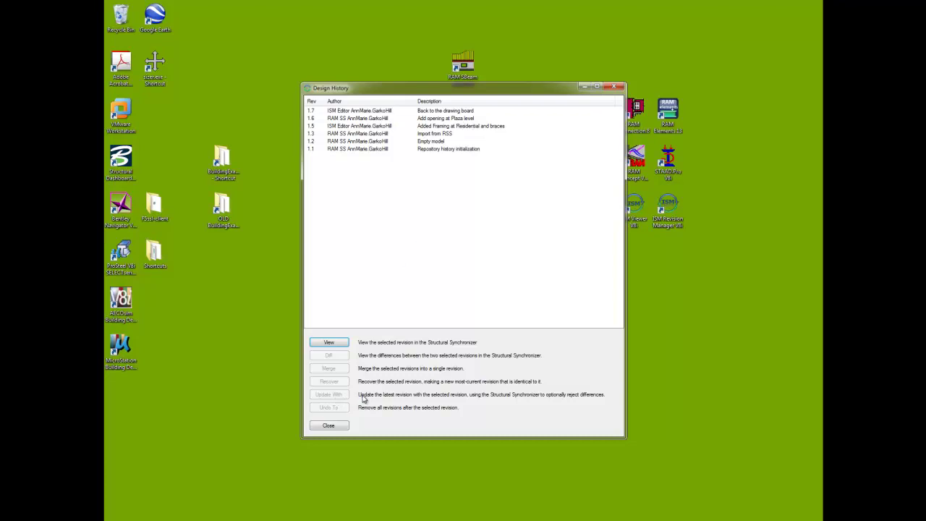
# Step: Start updating the latest revision with revision 1.5 "Added Framing at Residential and braces"
pyautogui.click(375, 111)
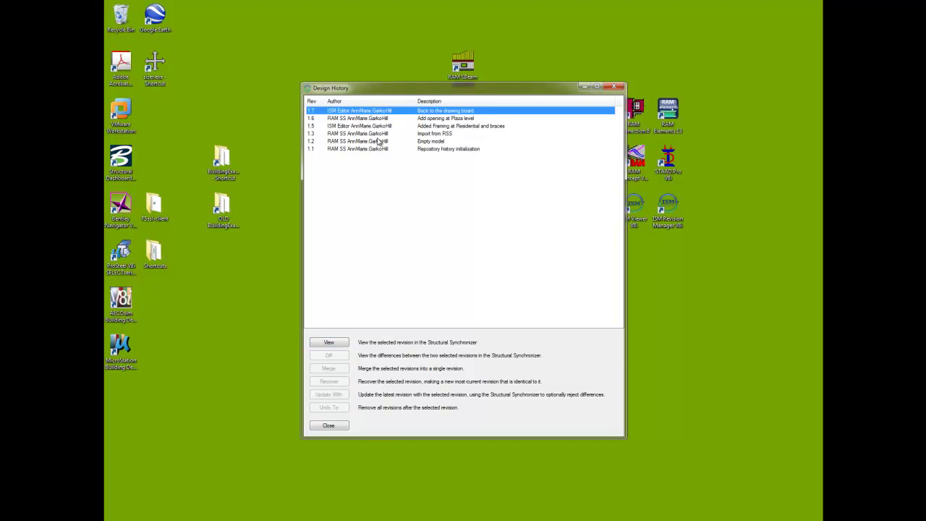
pyautogui.click(373, 127)
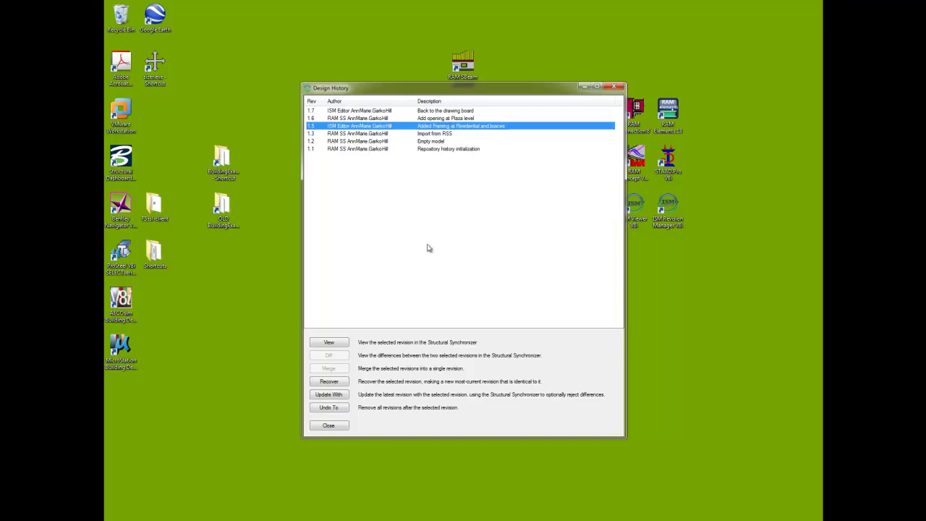
pyautogui.click(333, 396)
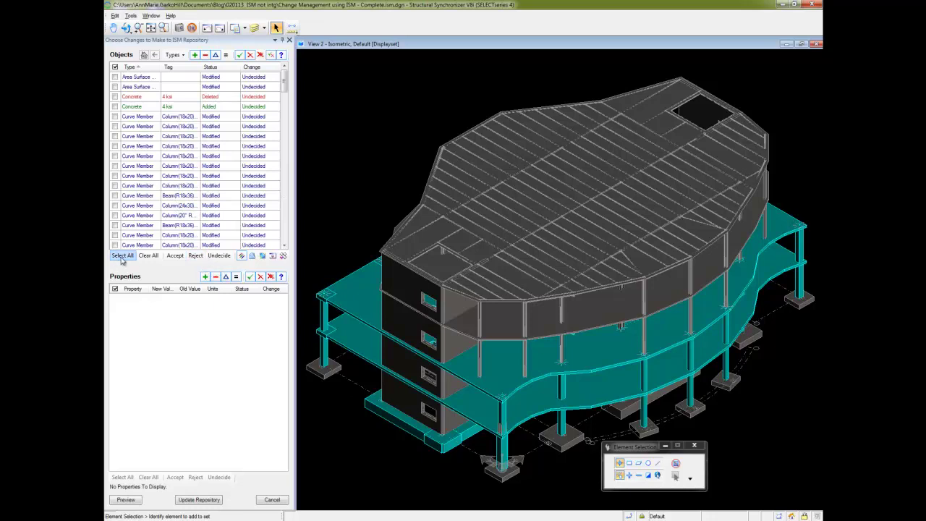
# Step: Select all the listed object changes to the ISM repository and reject them
pyautogui.click(126, 28)
pyautogui.moveTo(560, 379); pyautogui.dragTo(571, 255)
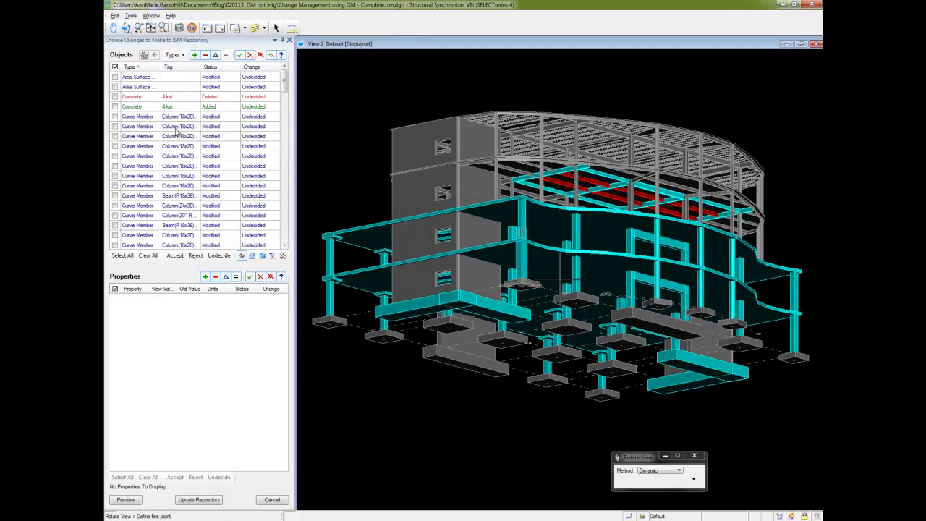
pyautogui.click(122, 255)
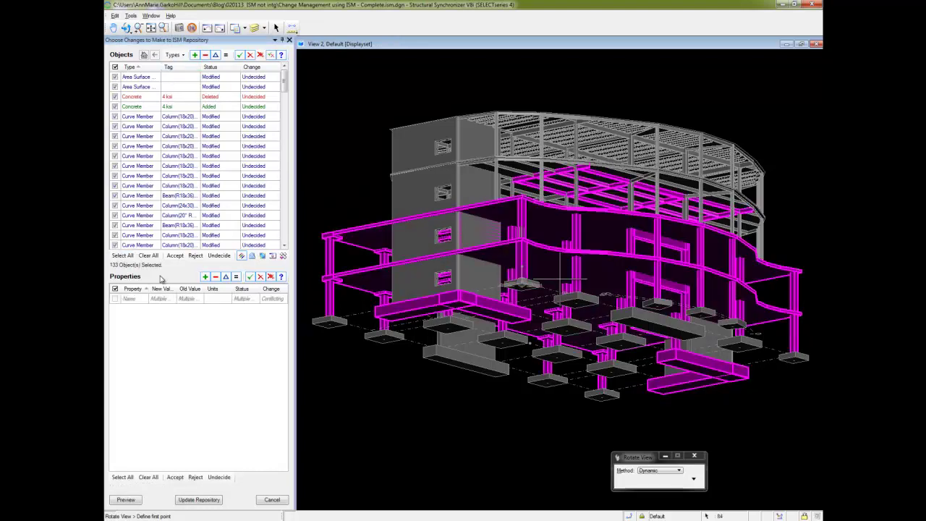
pyautogui.click(195, 256)
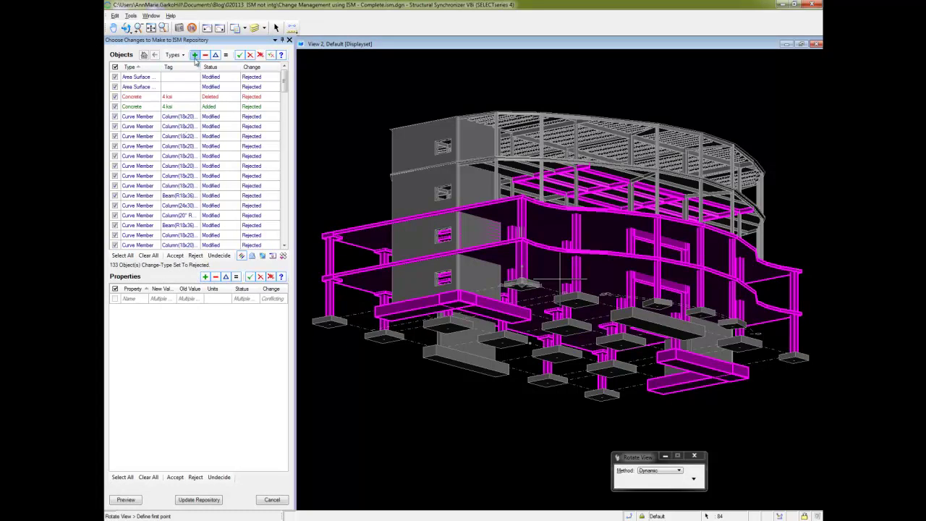
# Step: Restrict the change list to added objects and accept only the four added vertical braces
pyautogui.click(148, 255)
pyautogui.click(215, 55)
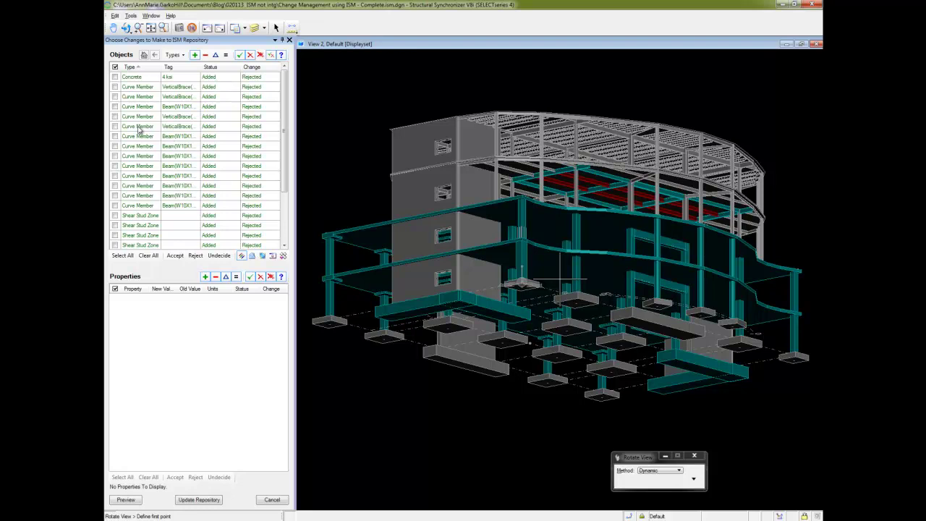
pyautogui.click(114, 87)
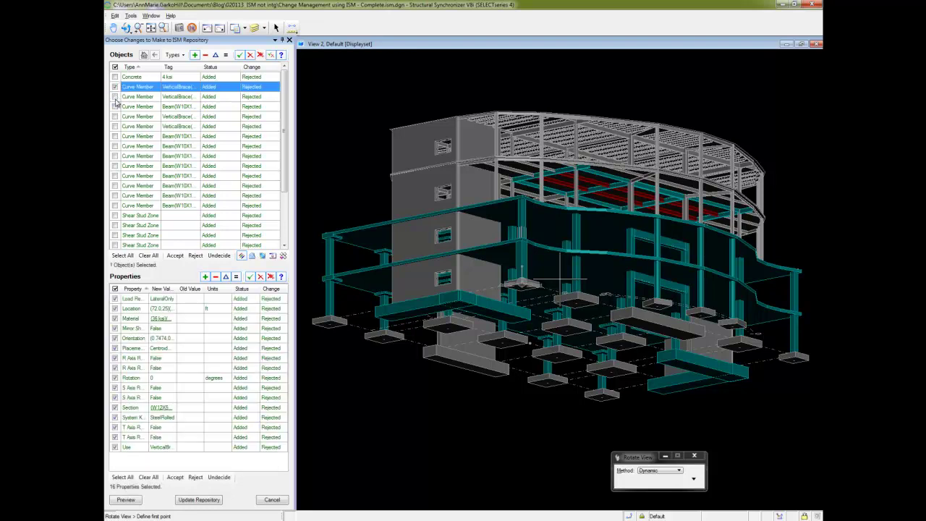
pyautogui.click(114, 96)
pyautogui.click(114, 116)
pyautogui.click(115, 126)
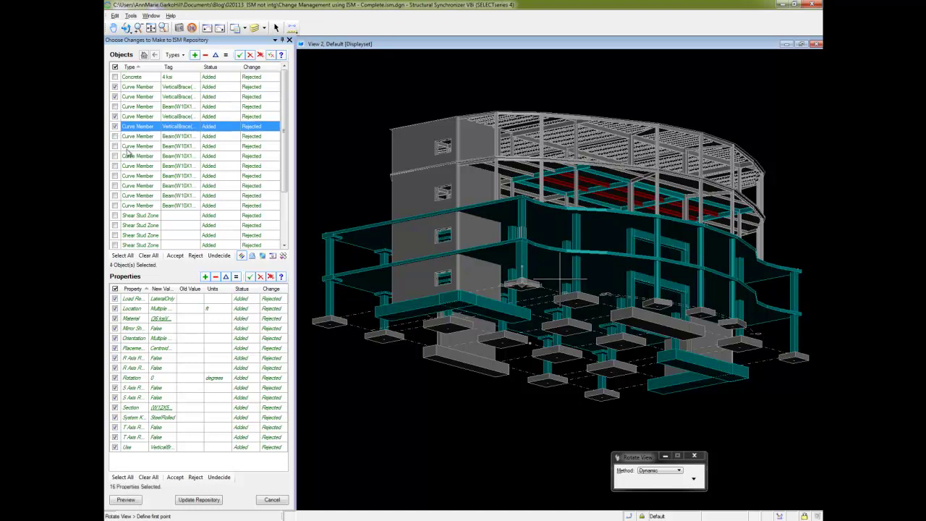
pyautogui.click(175, 256)
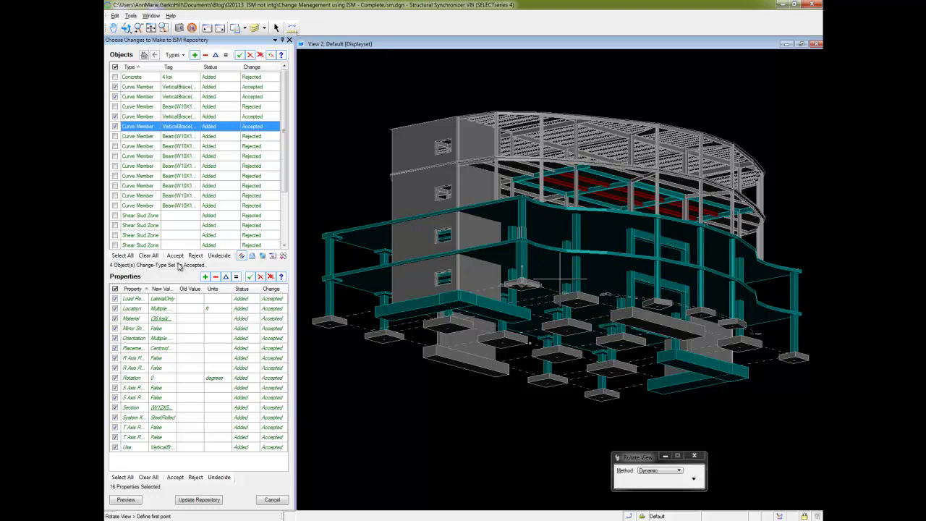
# Step: Preview the accepted braces, update the repository with the change description "Added the braces back in", and close the design history
pyautogui.click(125, 499)
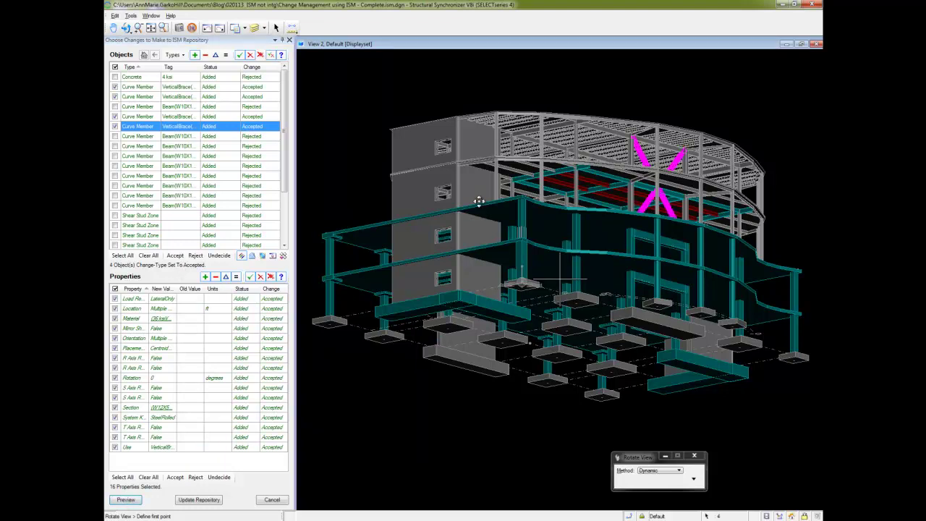
pyautogui.click(125, 28)
pyautogui.moveTo(653, 207); pyautogui.dragTo(608, 248)
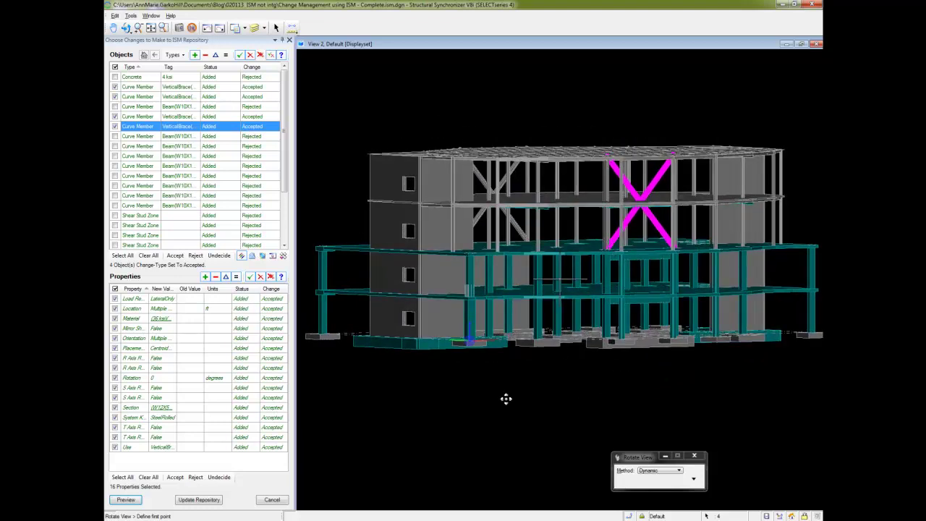
pyautogui.click(194, 503)
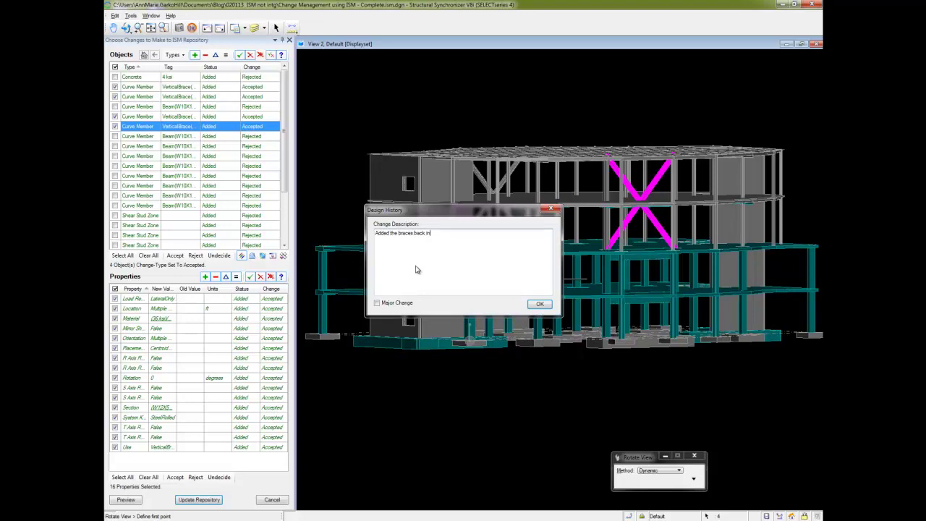
pyautogui.click(535, 304)
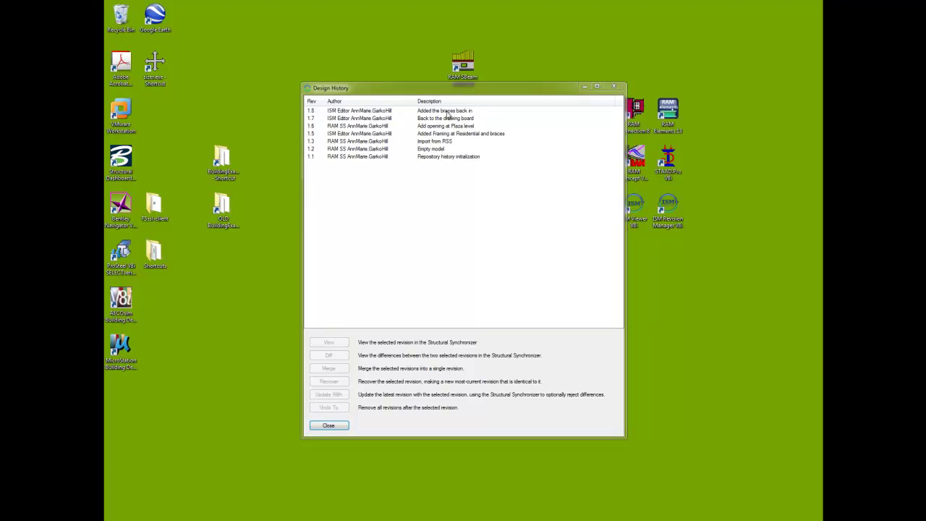
pyautogui.click(363, 134)
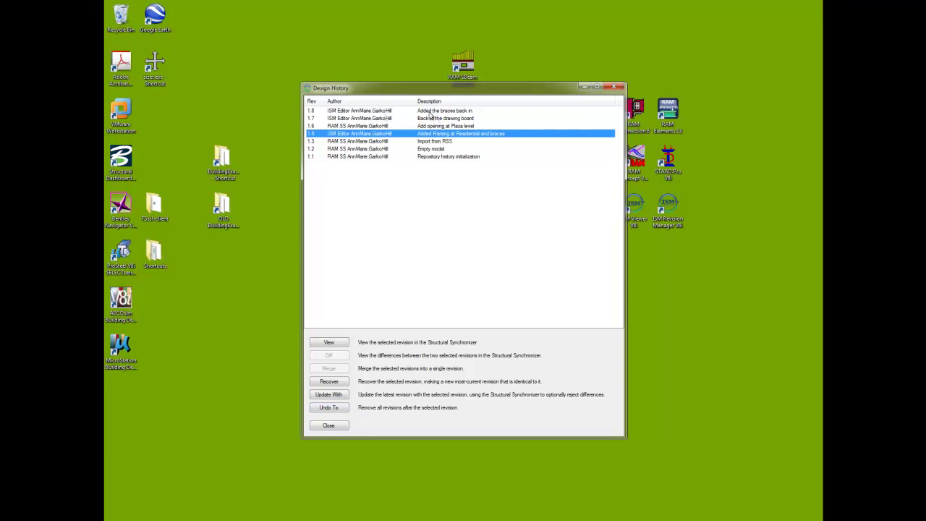
pyautogui.click(333, 427)
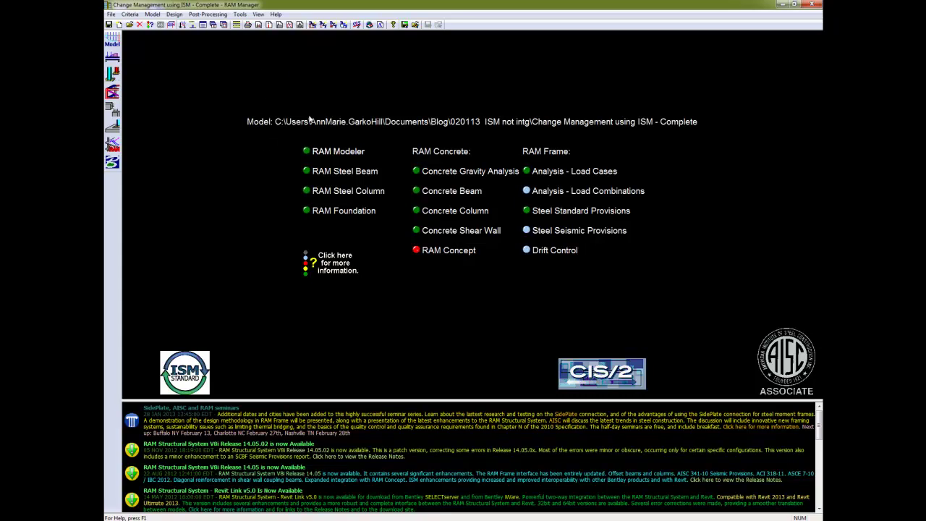
# Step: In RAM Manager, update the model from the ISM repository "Change Management using ISM - Complete", saving the model changes and accepting the mappings
pyautogui.click(111, 14)
pyautogui.moveTo(181, 113)
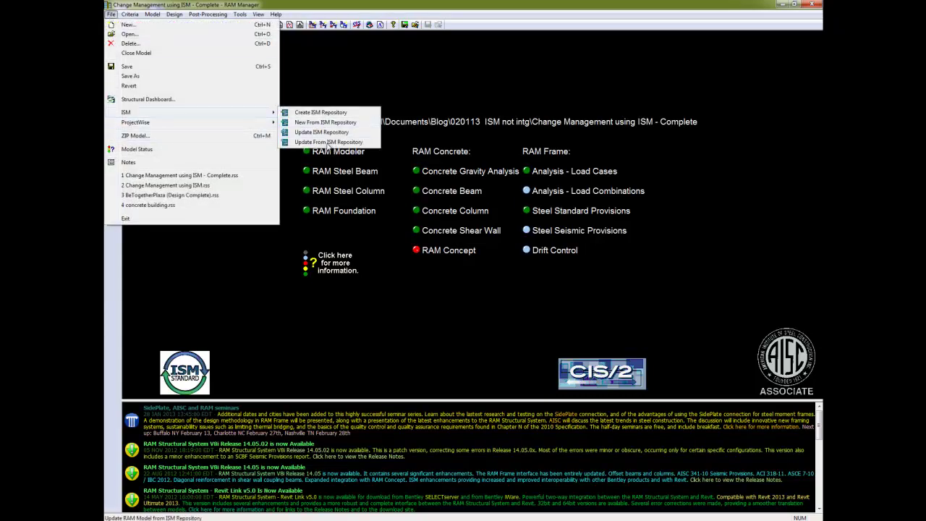
pyautogui.click(328, 142)
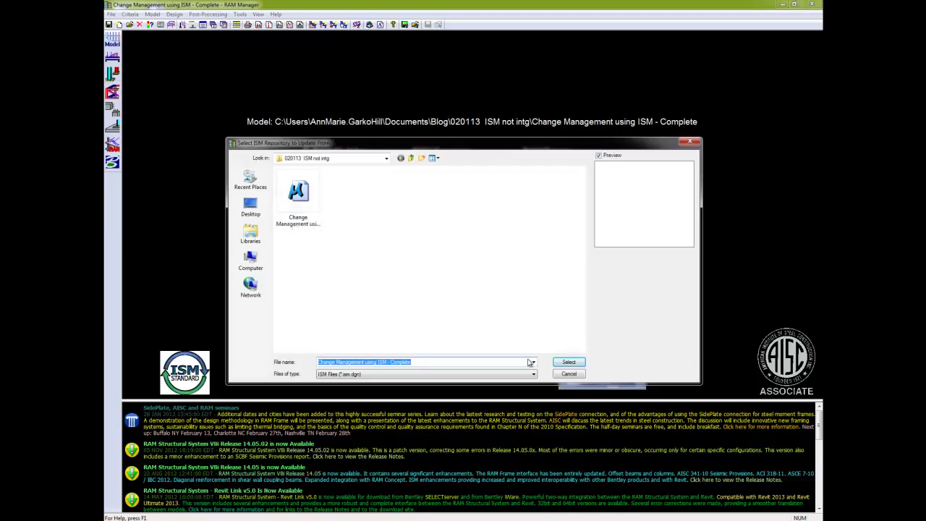
pyautogui.click(569, 362)
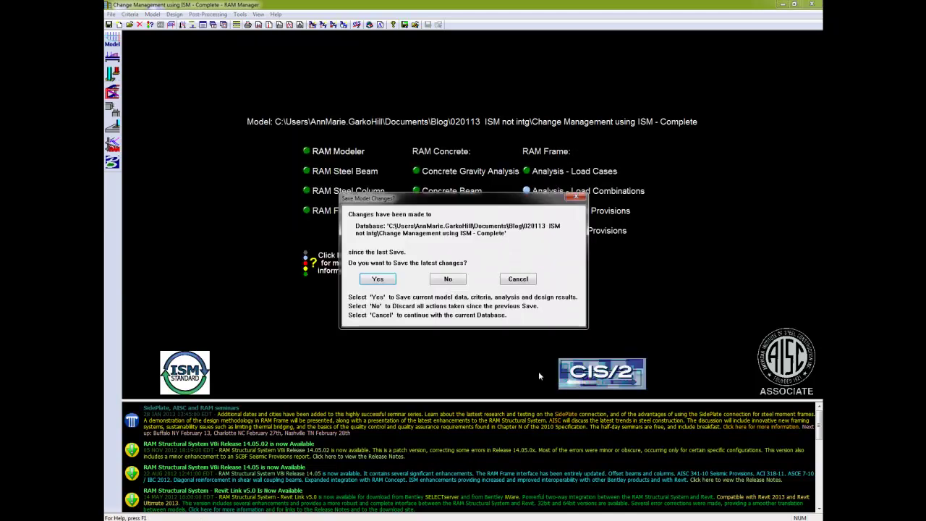
pyautogui.click(378, 280)
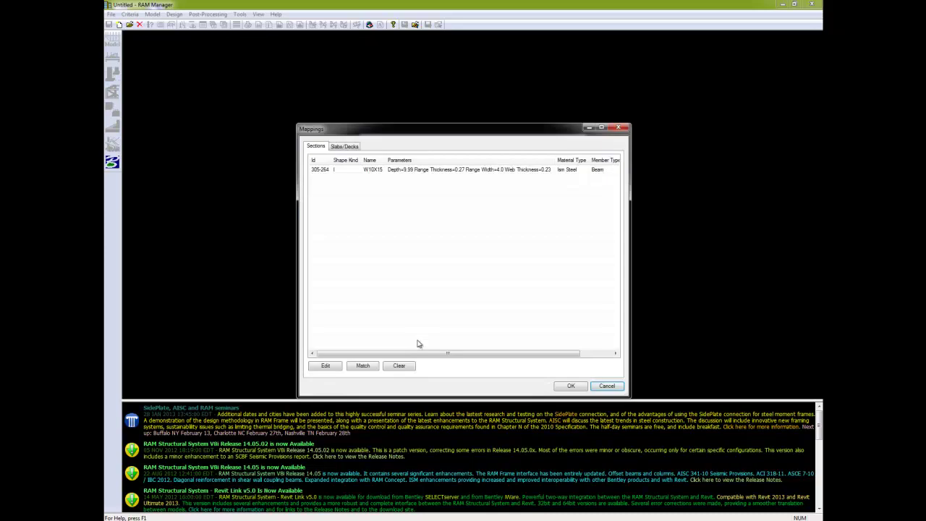
pyautogui.click(575, 387)
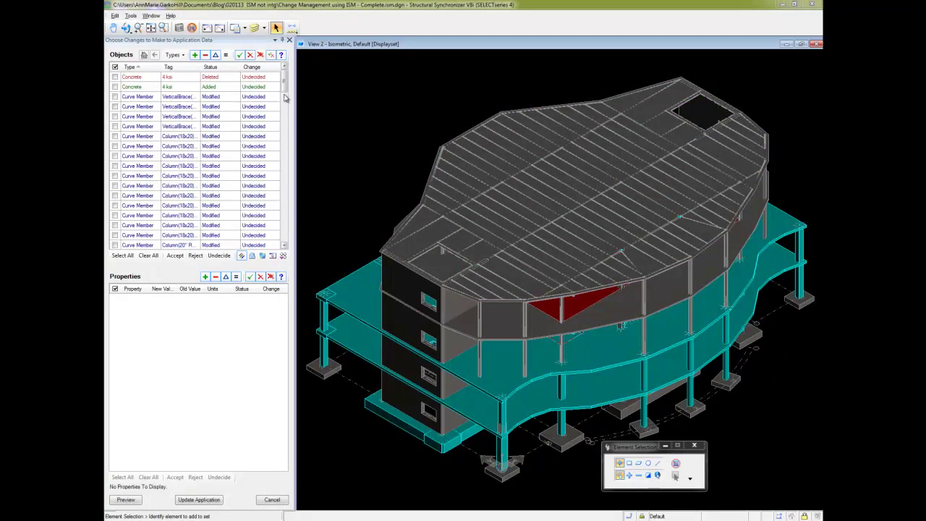
# Step: Examine the concrete slab's related objects from below, clear the selection, and return to the full list of changes
pyautogui.click(615, 355)
pyautogui.click(122, 255)
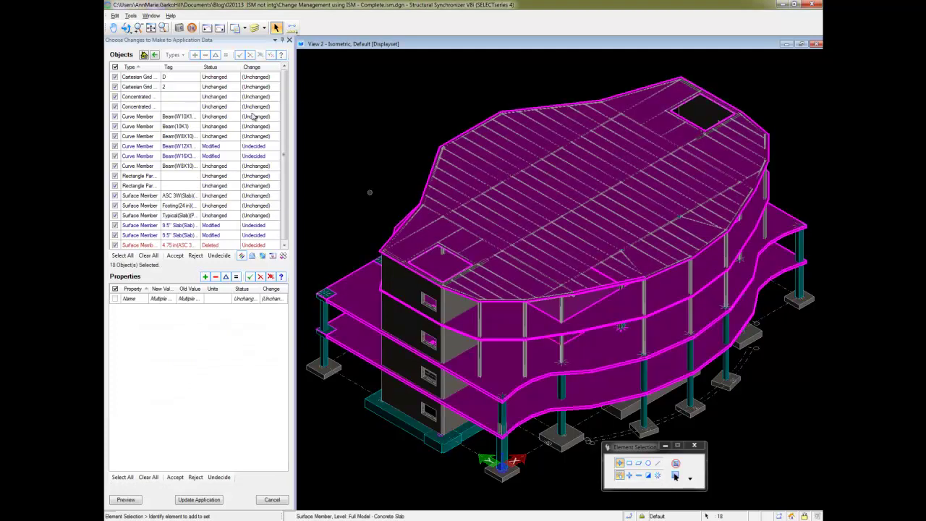
pyautogui.click(126, 28)
pyautogui.moveTo(620, 345); pyautogui.dragTo(628, 221)
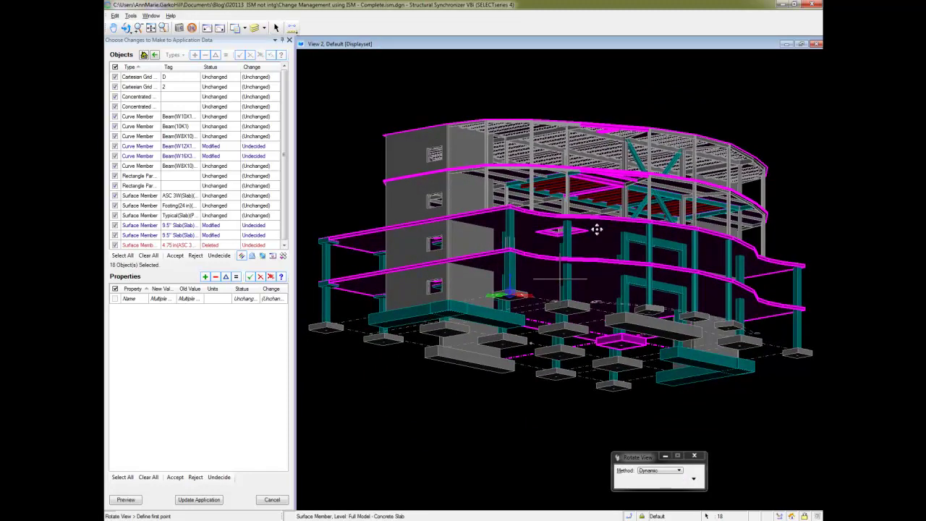
pyautogui.click(275, 27)
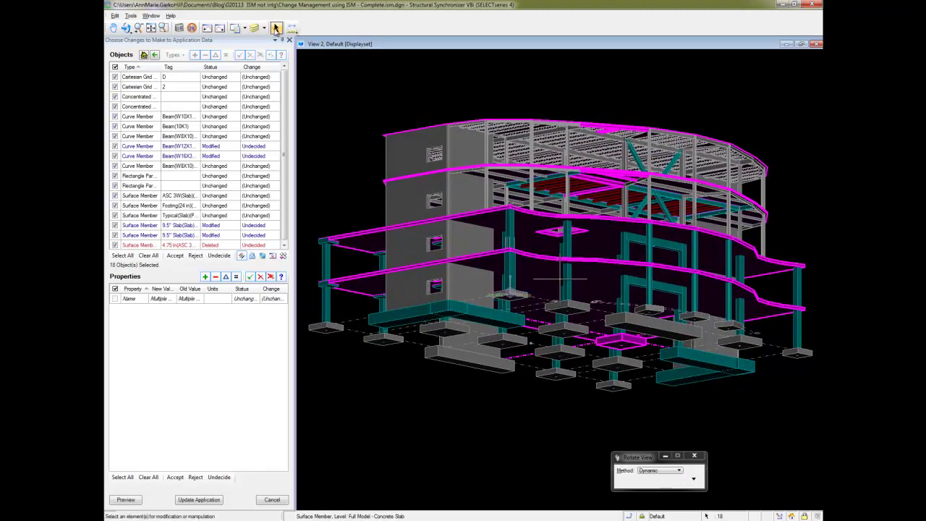
pyautogui.click(338, 85)
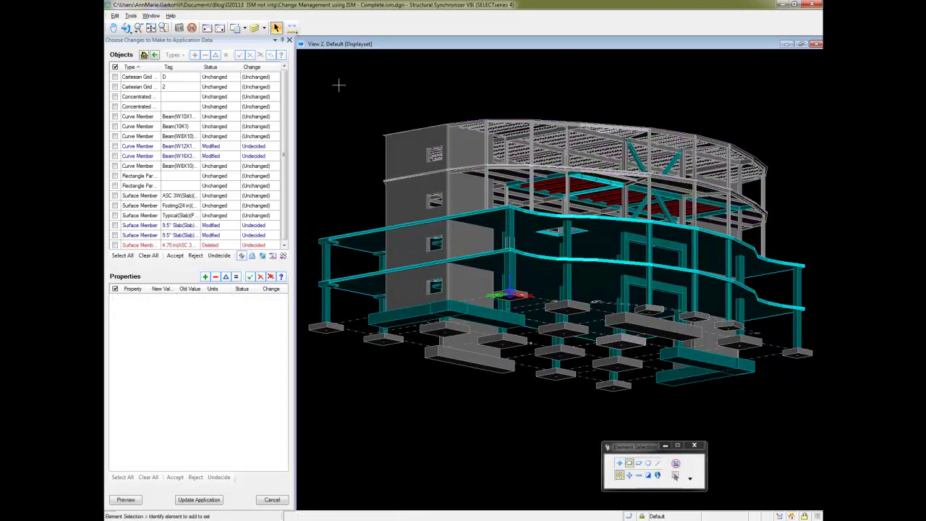
pyautogui.click(559, 190)
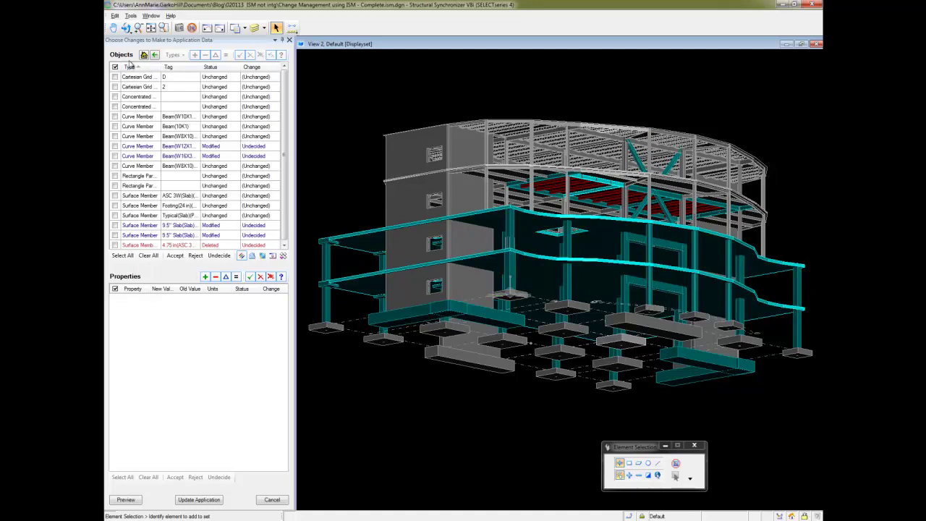
pyautogui.click(155, 55)
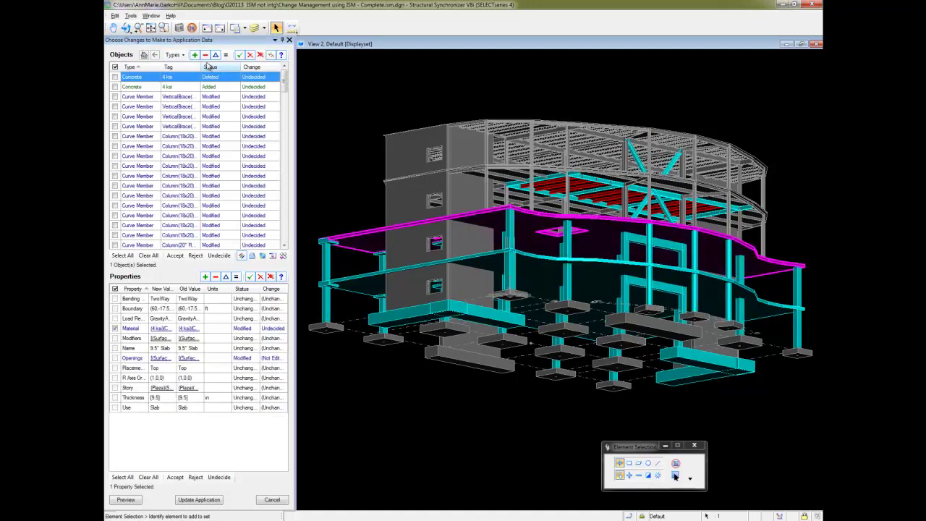
# Step: Select all the listed object changes to the application data and reject them
pyautogui.click(207, 57)
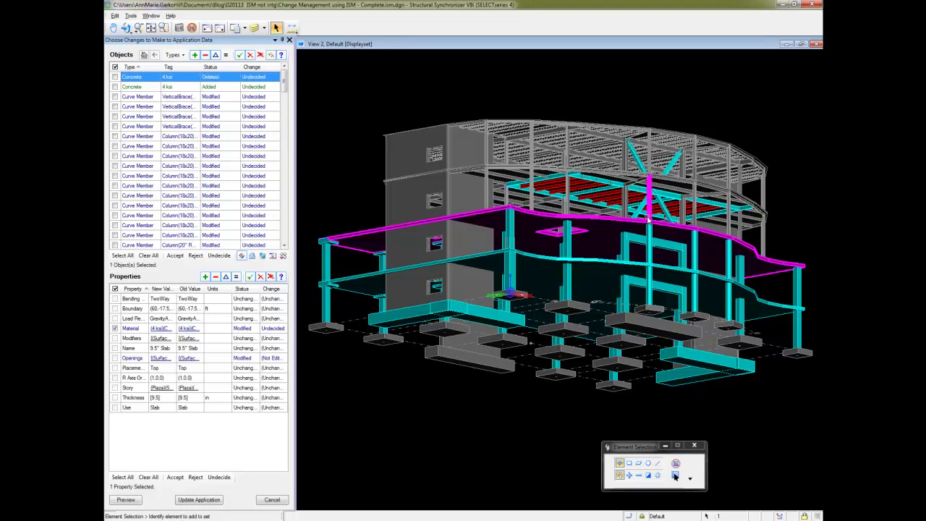
pyautogui.click(250, 54)
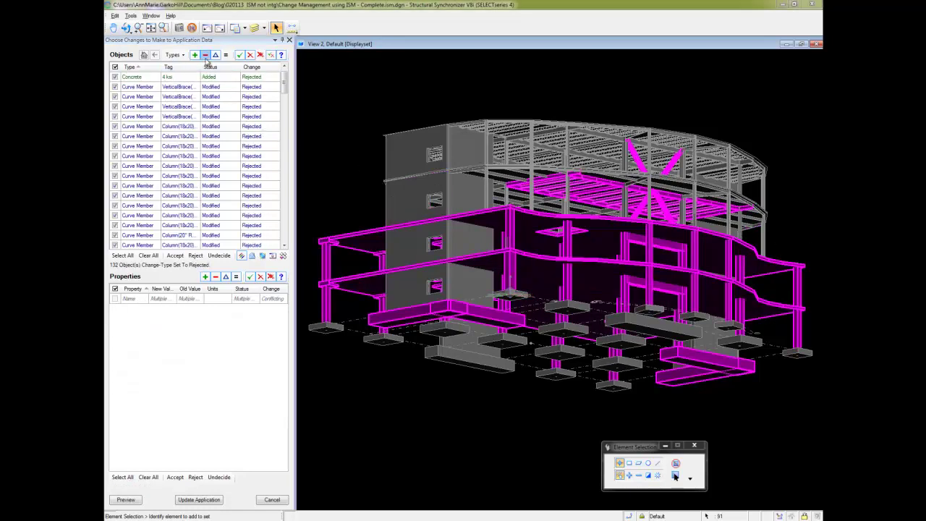
# Step: Restrict the change list to added objects and accept only the six added W12X14 beams
pyautogui.click(216, 56)
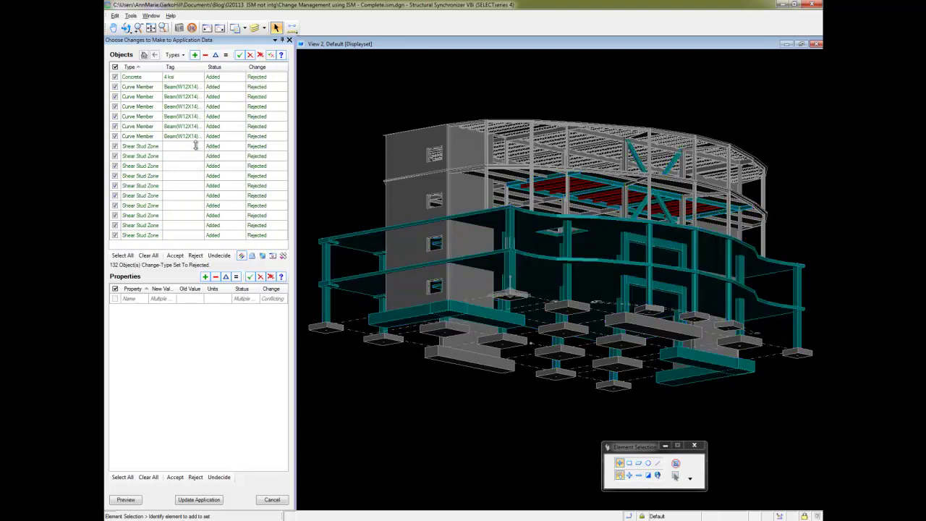
pyautogui.click(148, 256)
pyautogui.click(114, 87)
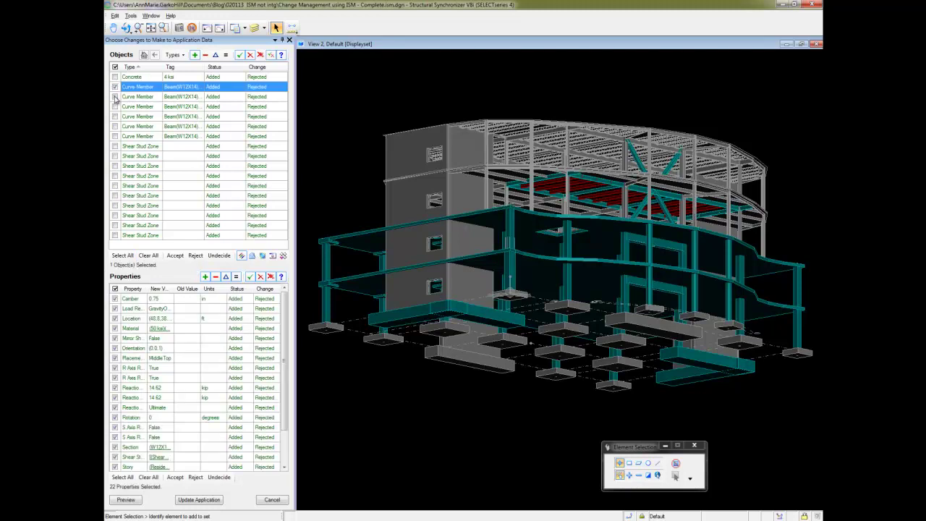
pyautogui.click(114, 96)
pyautogui.click(114, 106)
pyautogui.click(115, 116)
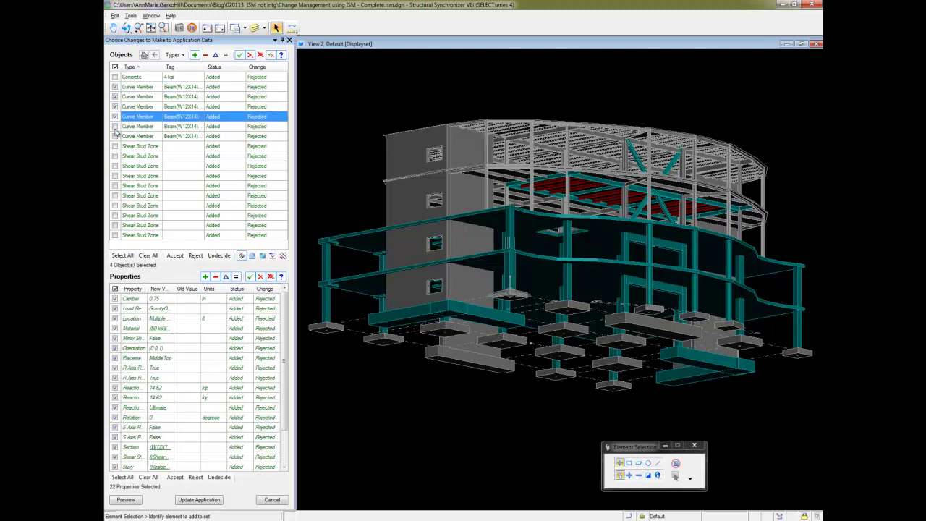
pyautogui.click(114, 126)
pyautogui.click(114, 137)
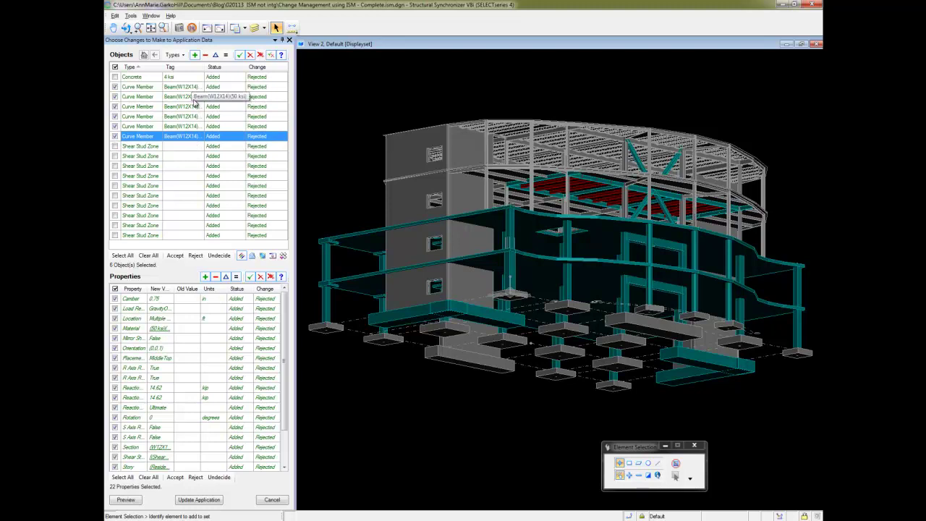
pyautogui.click(176, 256)
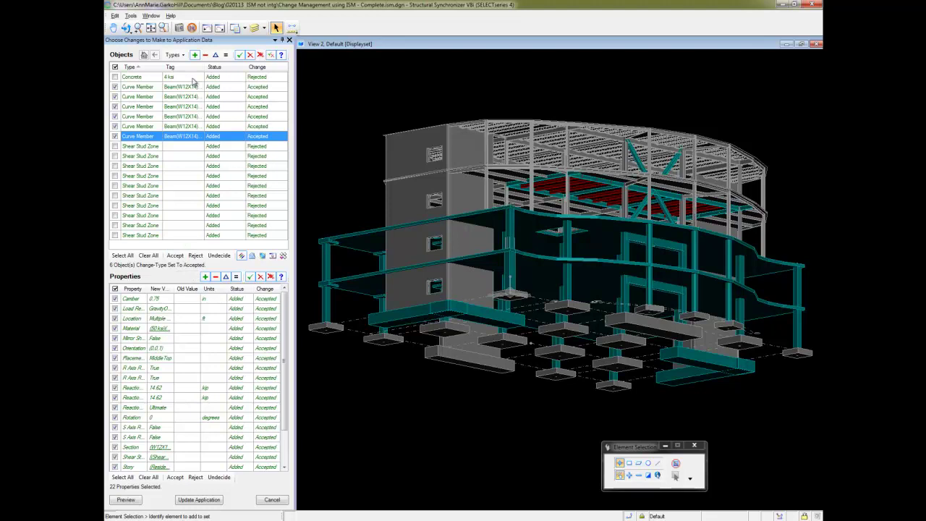
# Step: Restrict the object change list to deleted objects only and clear the current selection
pyautogui.click(206, 55)
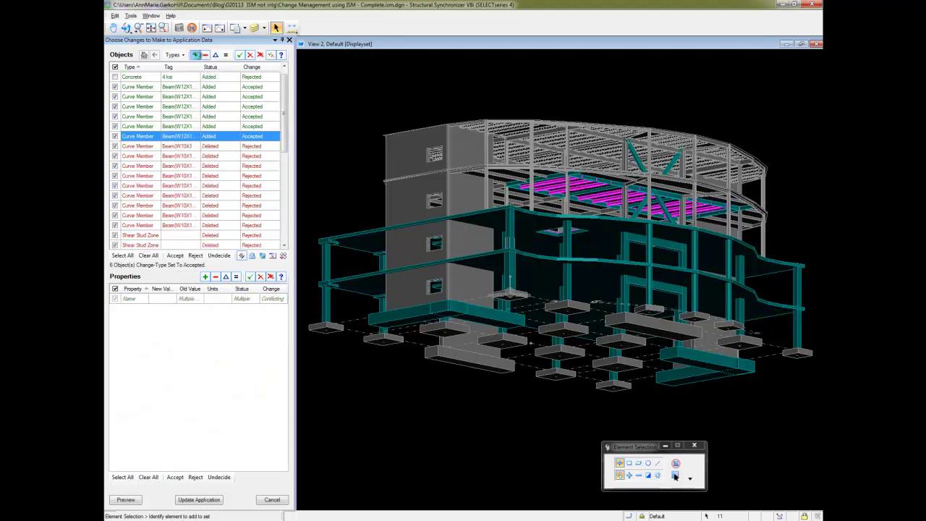
pyautogui.click(215, 55)
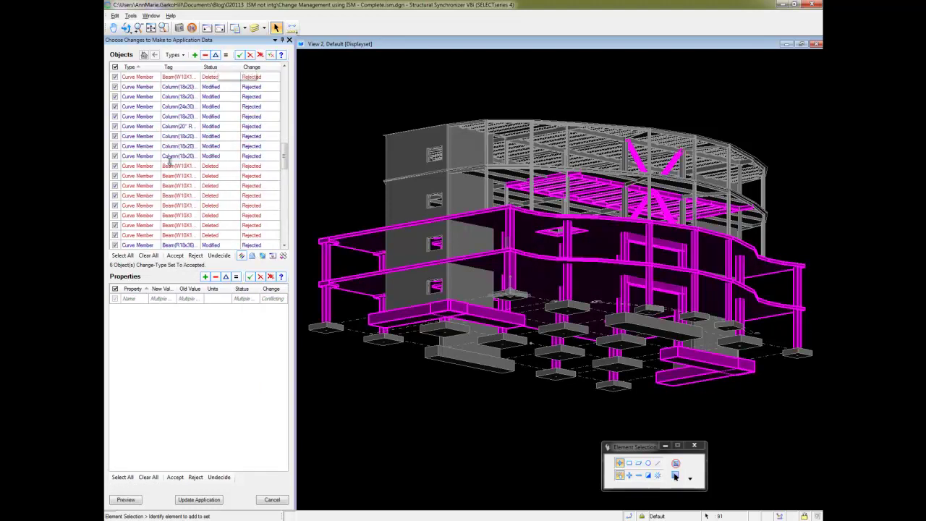
pyautogui.click(215, 55)
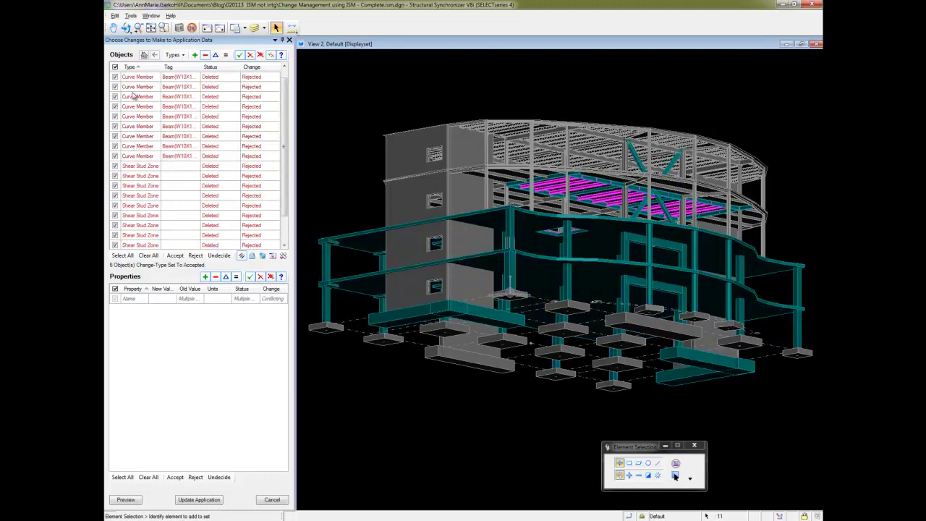
pyautogui.click(123, 256)
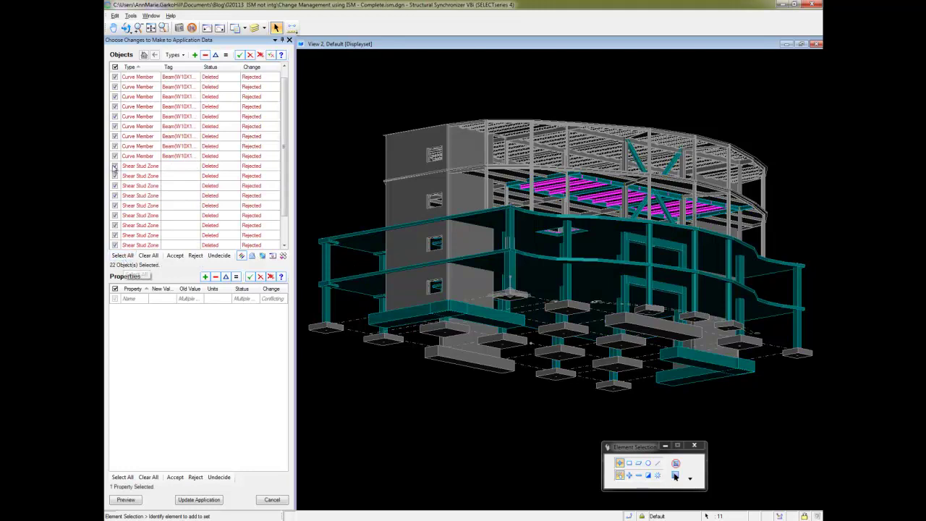
pyautogui.click(149, 256)
# Step: Select the nine deleted beam curve members, leaving out the shear stud zones, and accept their deletion
pyautogui.click(115, 77)
pyautogui.click(114, 87)
pyautogui.click(114, 97)
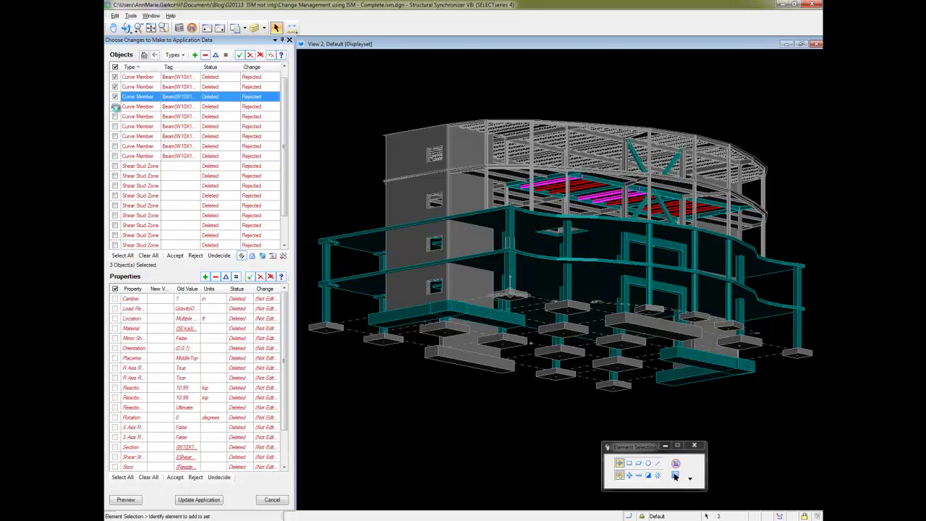
pyautogui.click(114, 106)
pyautogui.click(114, 116)
pyautogui.click(114, 126)
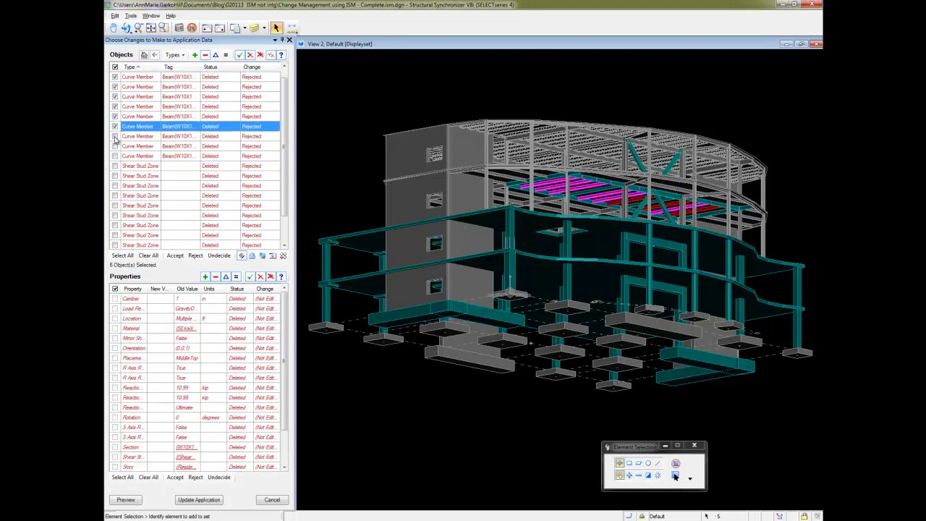
pyautogui.click(114, 136)
pyautogui.click(114, 147)
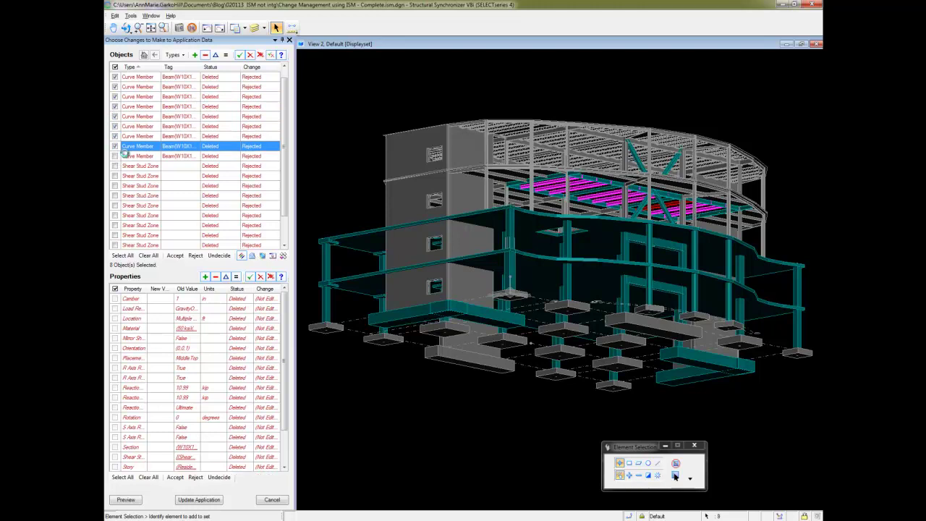
pyautogui.click(114, 155)
pyautogui.click(175, 256)
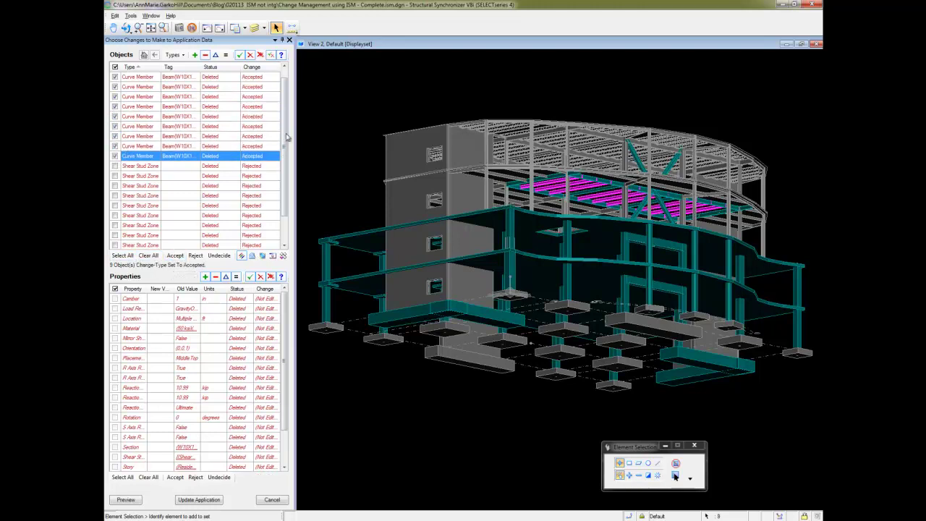
# Step: Review the change decisions for the remaining deleted objects, and list only the modified objects to check theirs
pyautogui.scroll(-2, 285, 169)
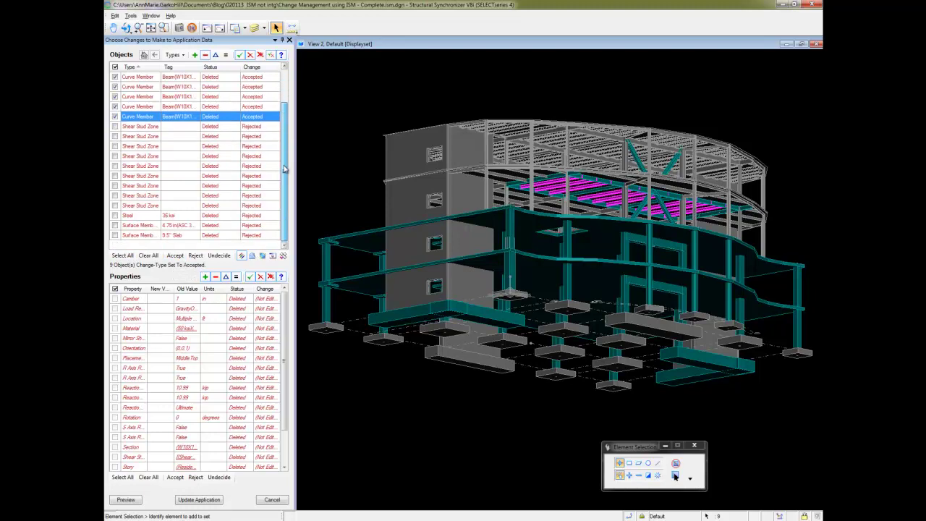
pyautogui.scroll(2, 285, 169)
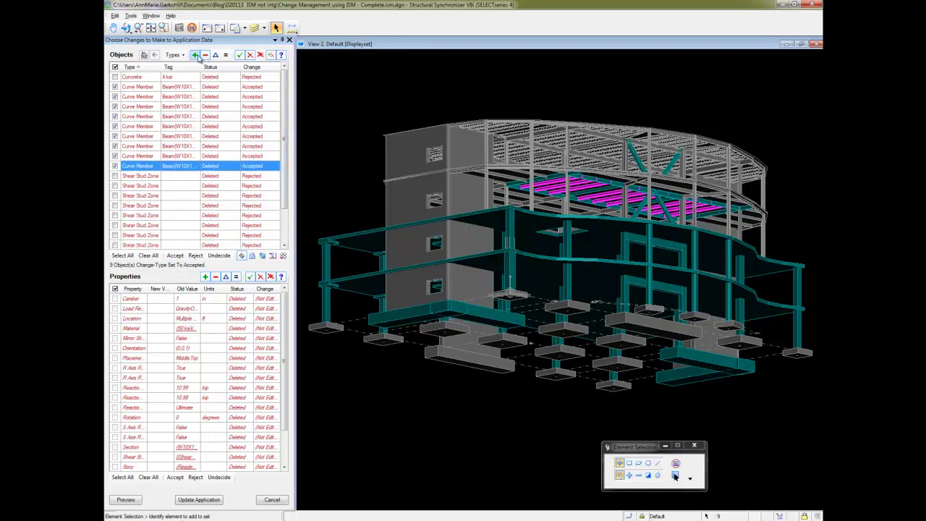
pyautogui.click(215, 55)
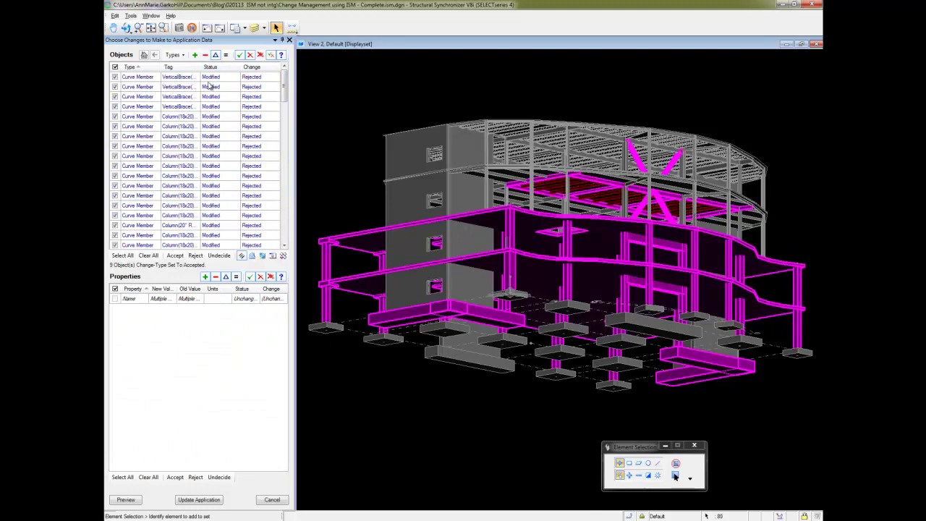
pyautogui.moveTo(287, 98); pyautogui.dragTo(281, 76)
# Step: Preview the accepted changes, update the application with them, and close the repository update progress dialog
pyautogui.click(124, 499)
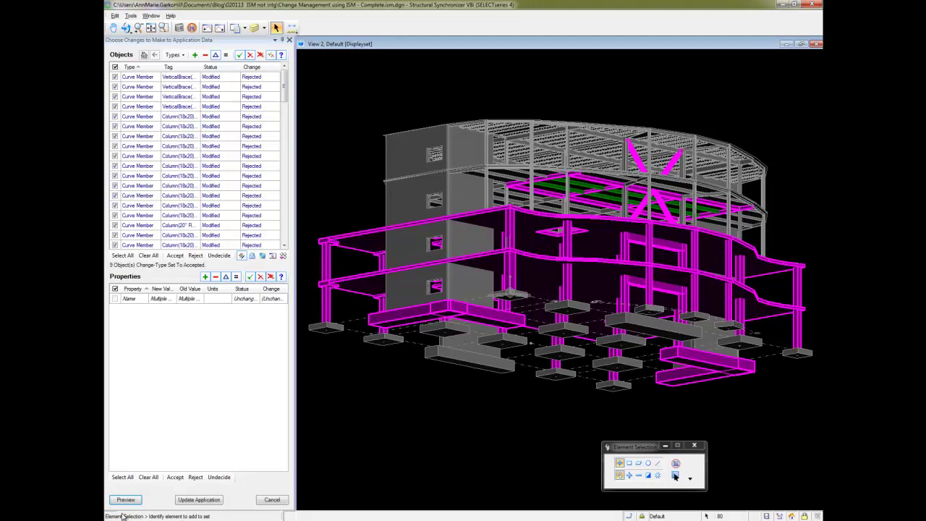
pyautogui.click(199, 500)
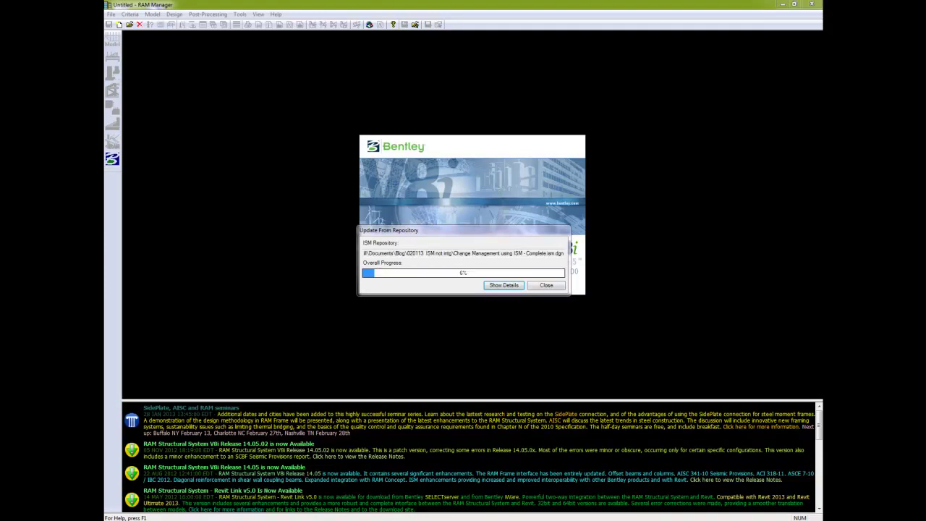
pyautogui.click(546, 286)
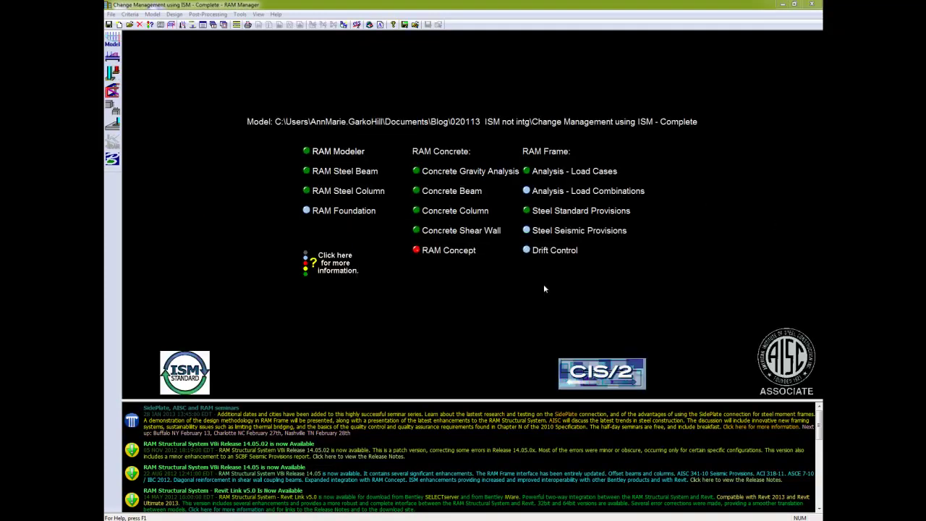
# Step: Open the updated RAM model in the 3D Viewer and rotate it to examine the floor framing
pyautogui.click(258, 14)
pyautogui.click(268, 31)
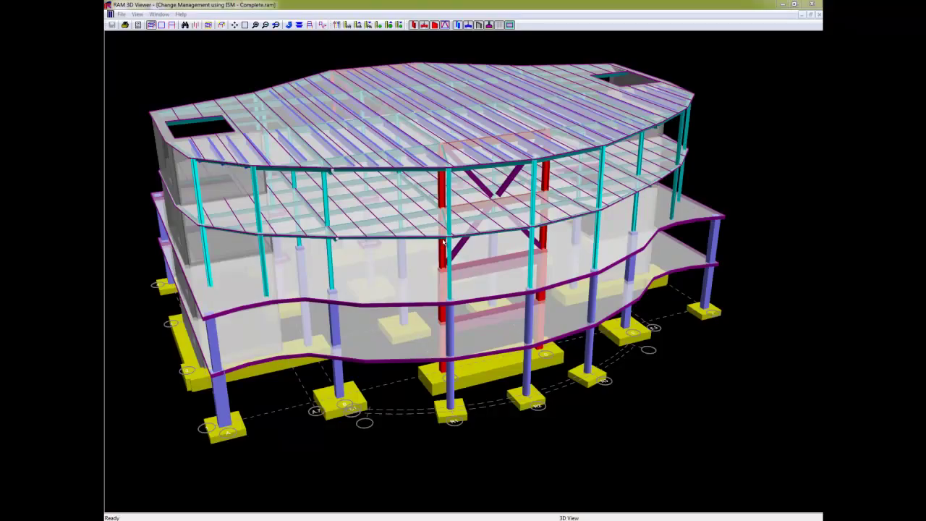
pyautogui.moveTo(401, 288); pyautogui.dragTo(408, 281)
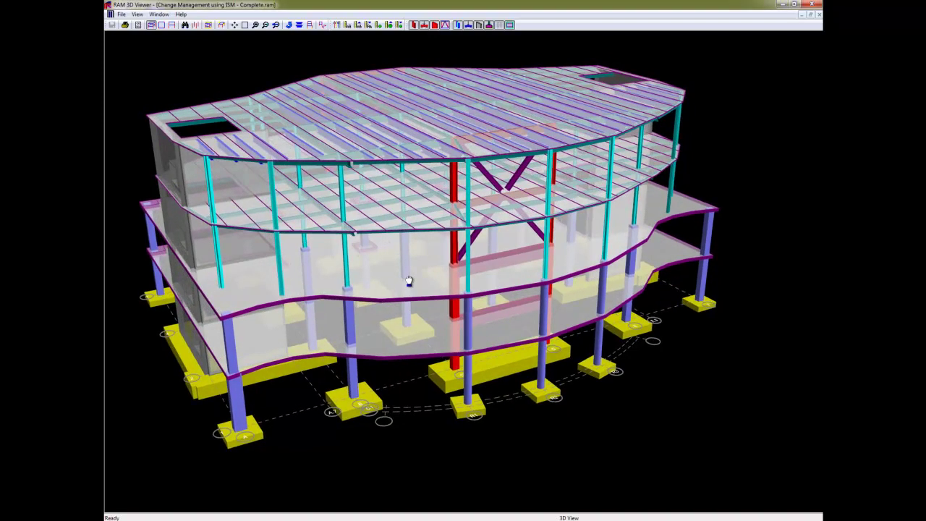